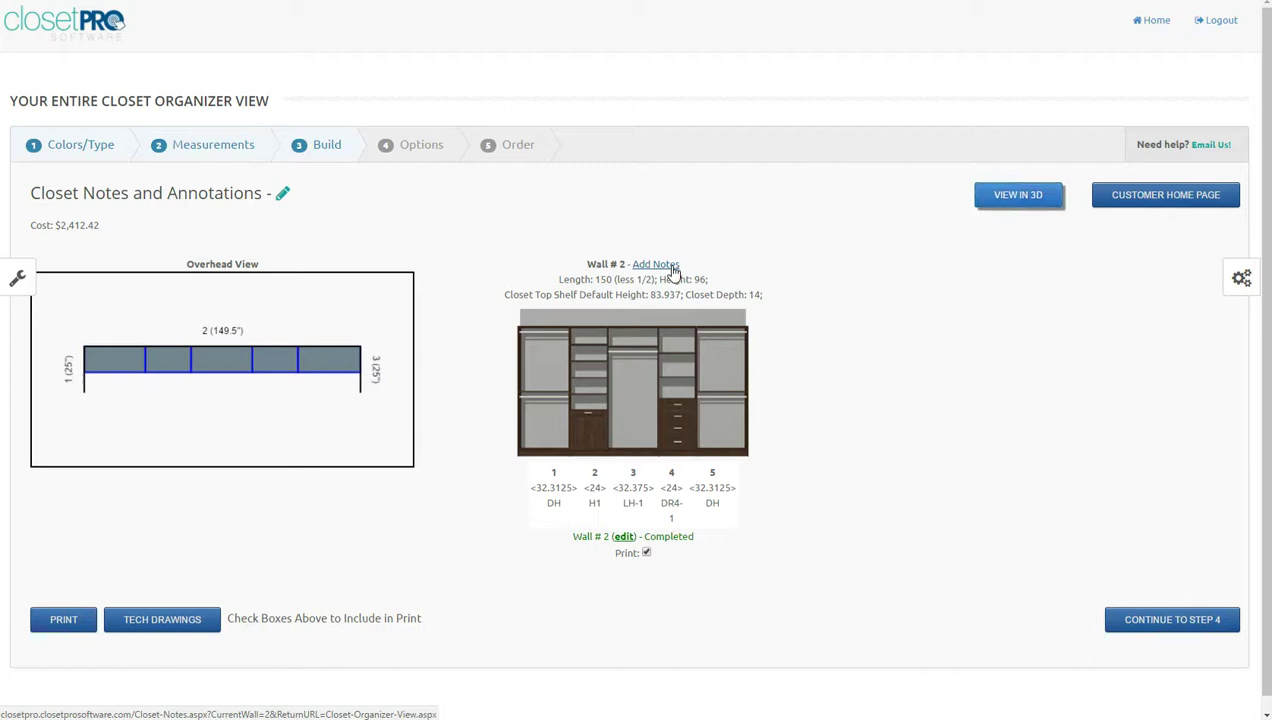
# Open Wall 2 for editing, go to its notes and add a preset "Shirts" label to the elevation.
pyautogui.click(621, 536)
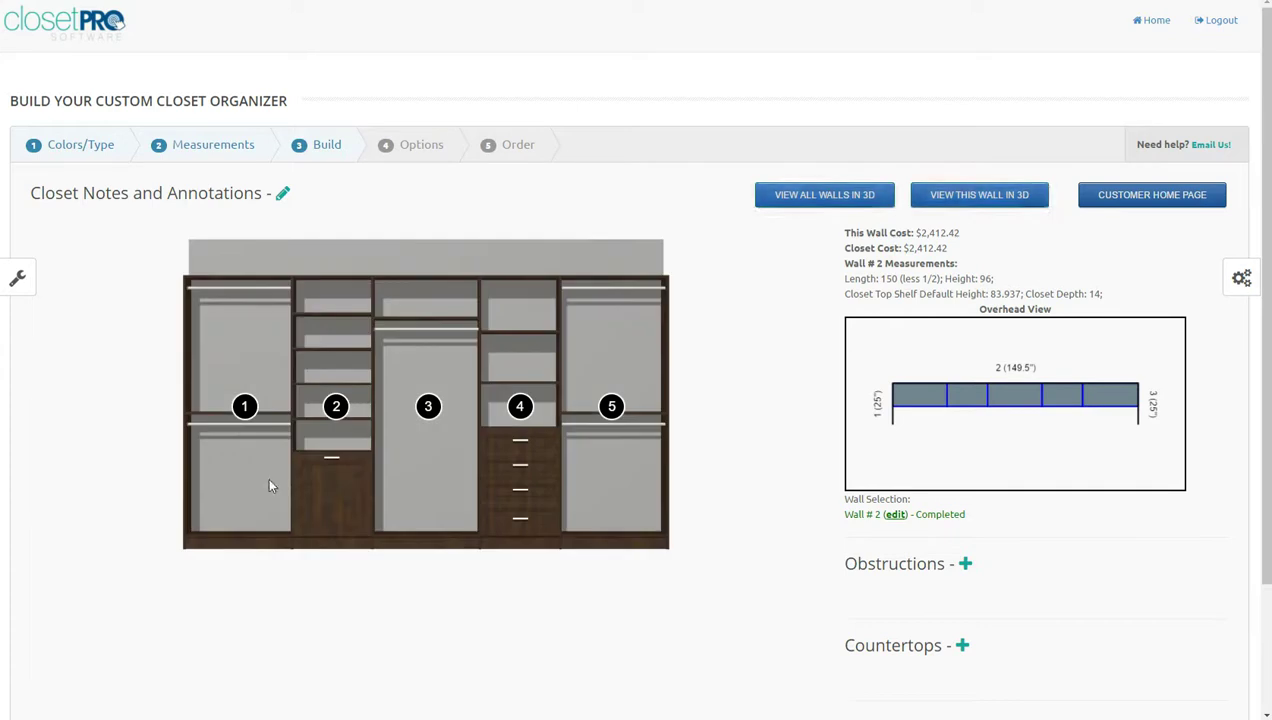
pyautogui.scroll(-3, 689, 412)
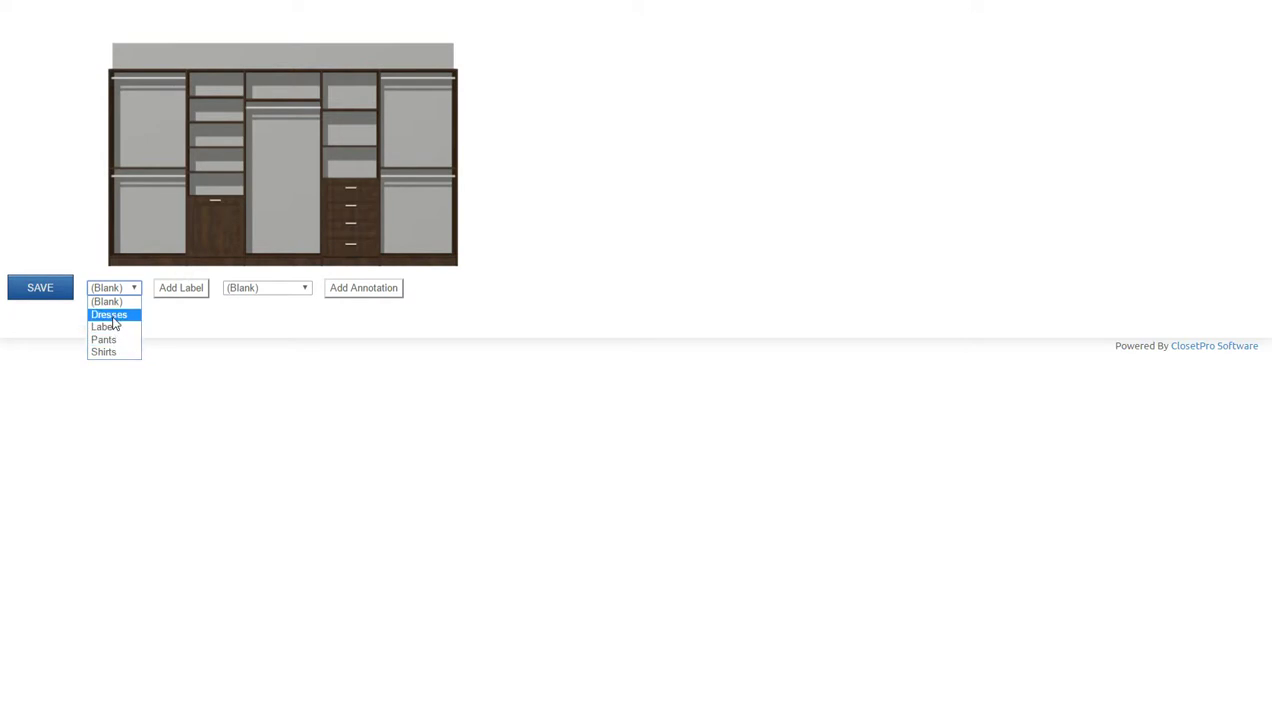
pyautogui.click(106, 352)
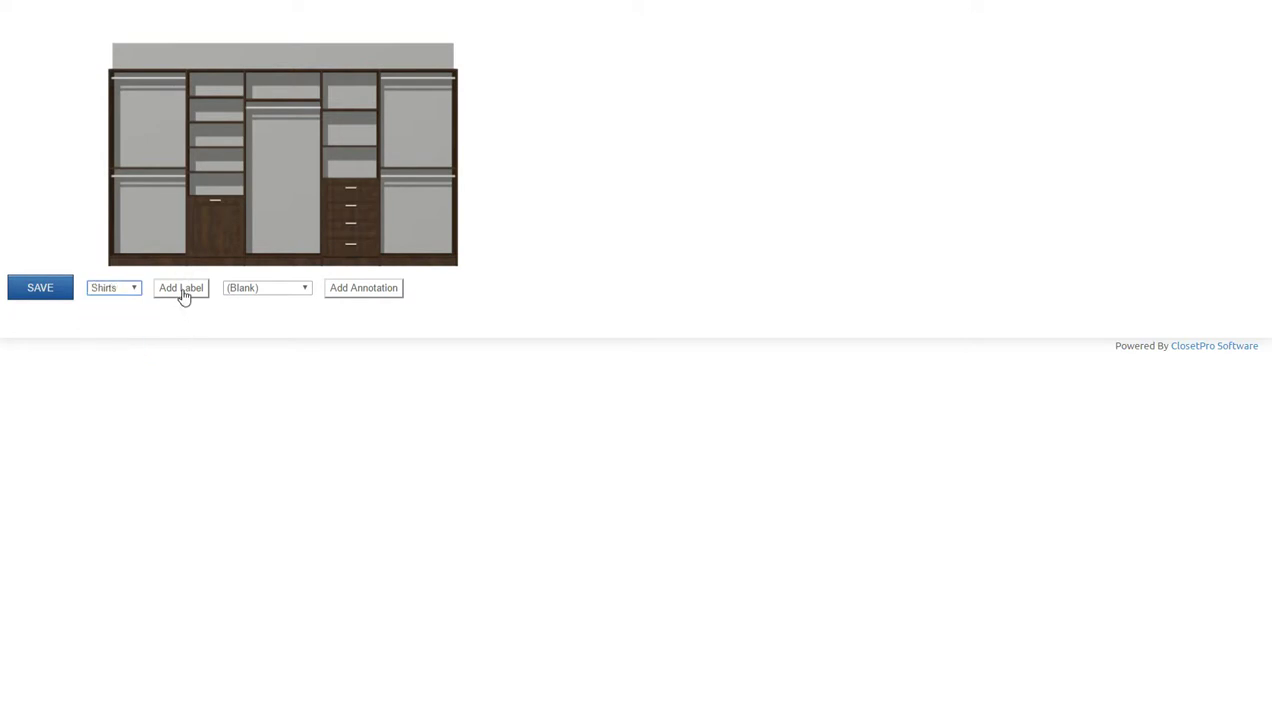
pyautogui.click(182, 291)
# Format the new label text in yellow, with the Arial font at size 14.
pyautogui.click(357, 64)
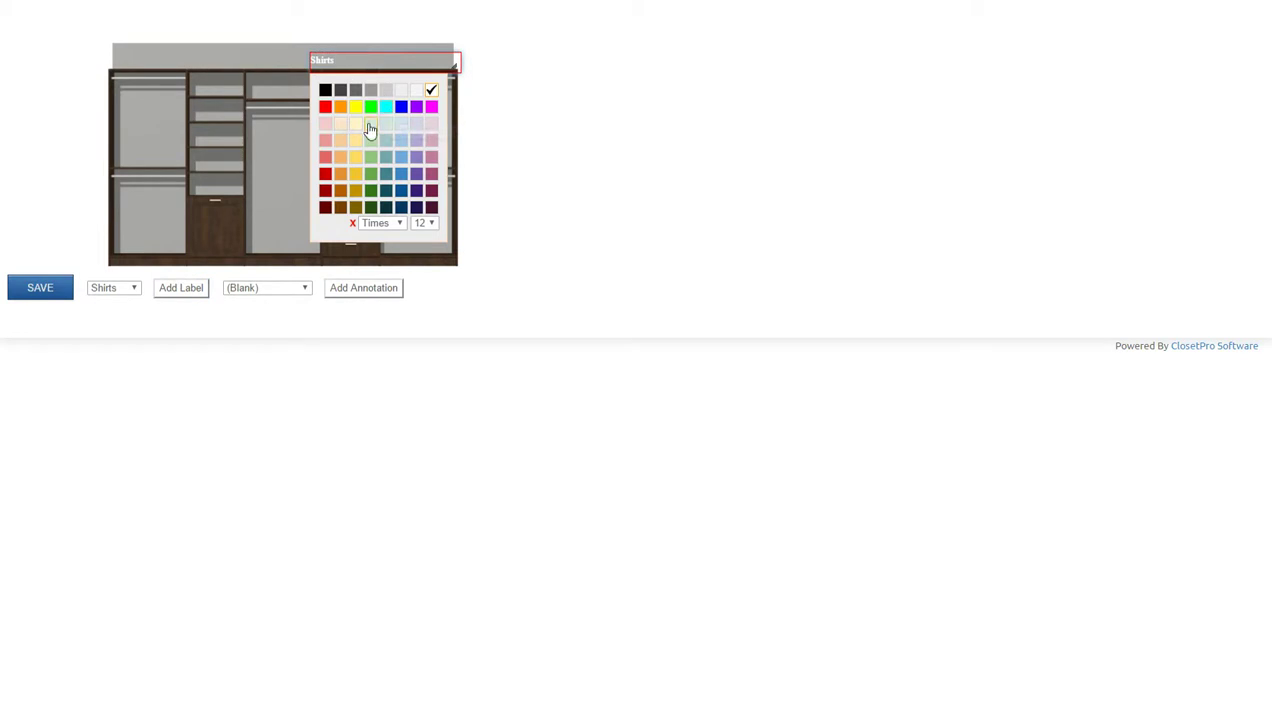
pyautogui.click(355, 106)
pyautogui.click(386, 223)
pyautogui.click(381, 248)
pyautogui.click(429, 223)
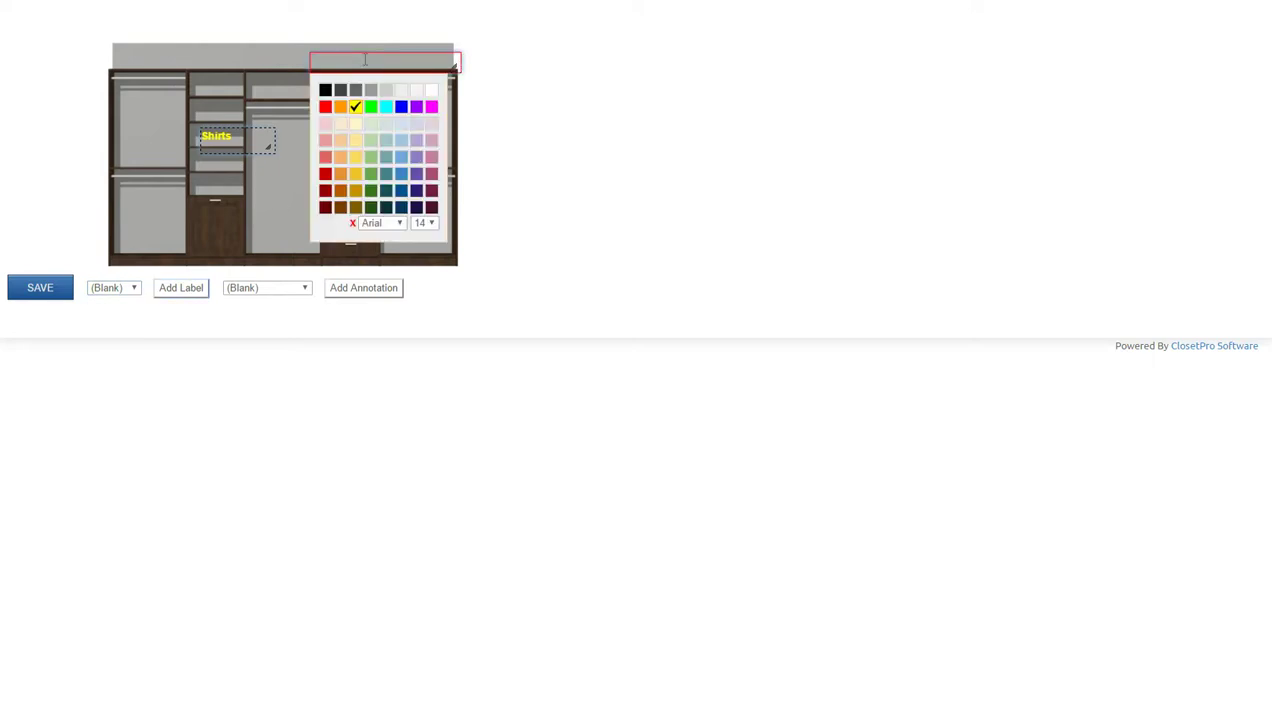
pyautogui.click(558, 128)
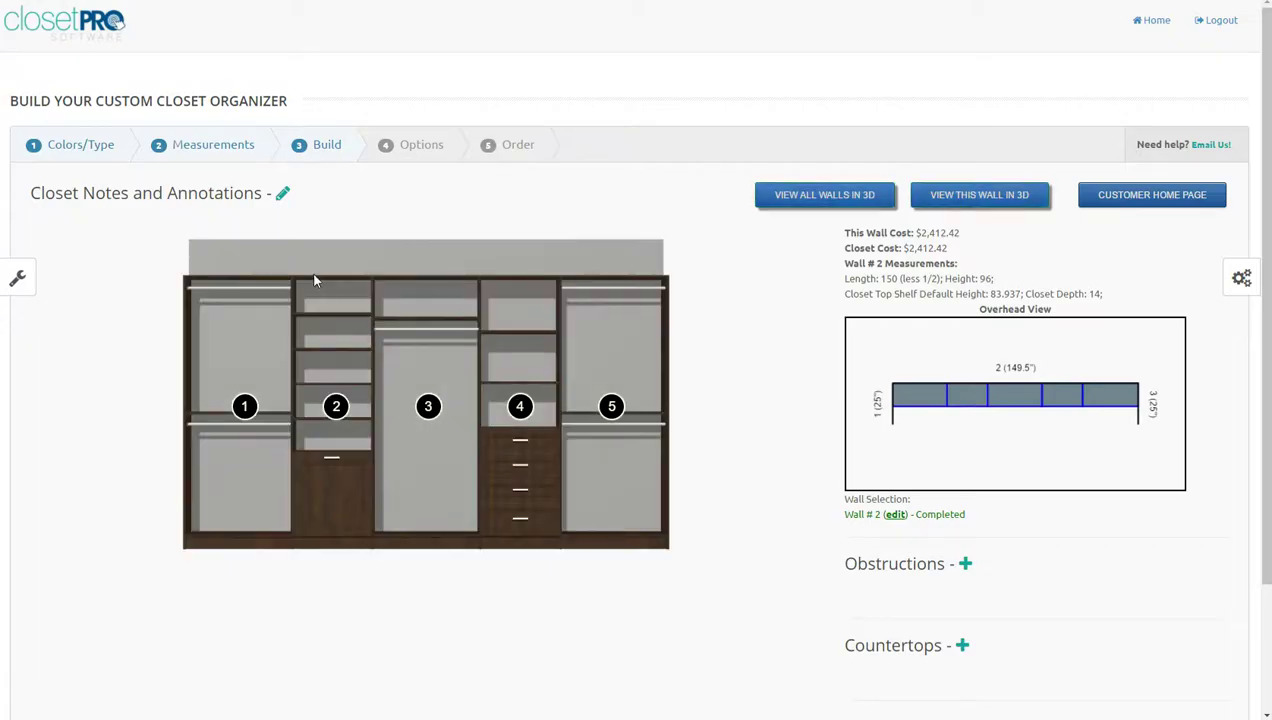
# Check the Shirts and Pants labels on Wall 2's printable page, then return to the wall.
pyautogui.scroll(-3, 332, 553)
pyautogui.click(203, 607)
pyautogui.scroll(-2, 641, 377)
pyautogui.scroll(-3, 641, 377)
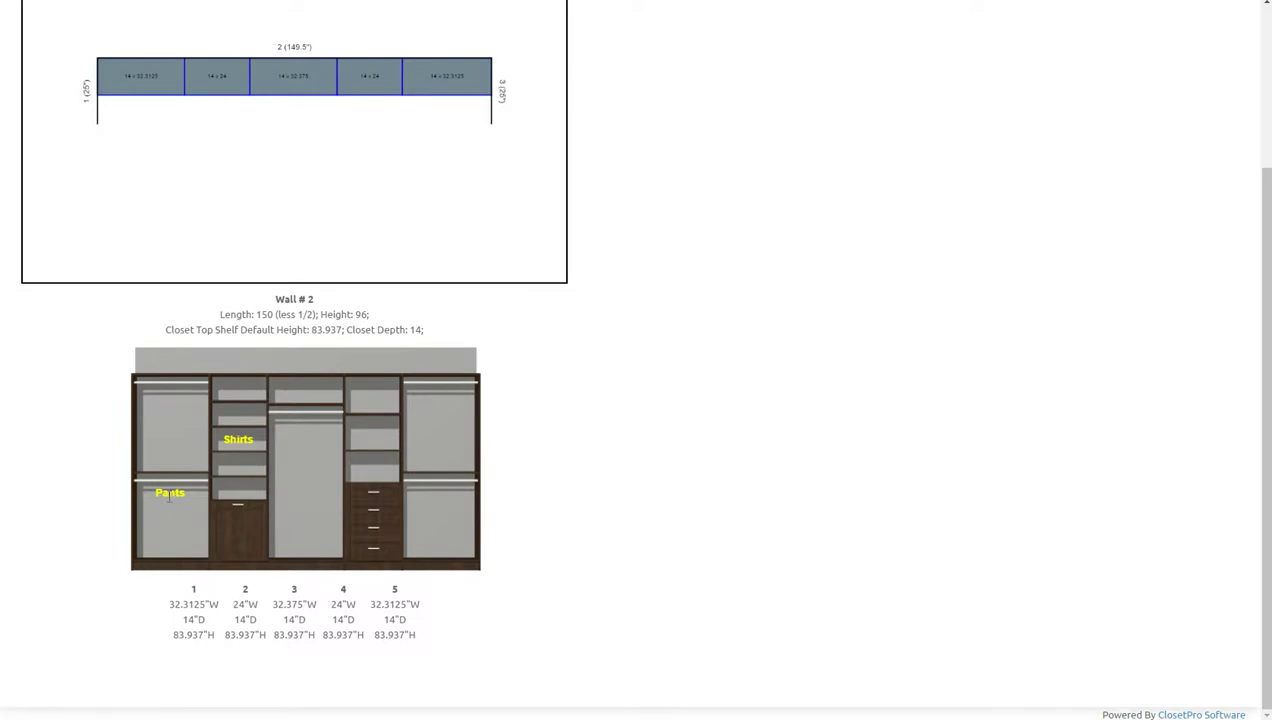
pyautogui.scroll(5, 170, 231)
pyautogui.click(104, 70)
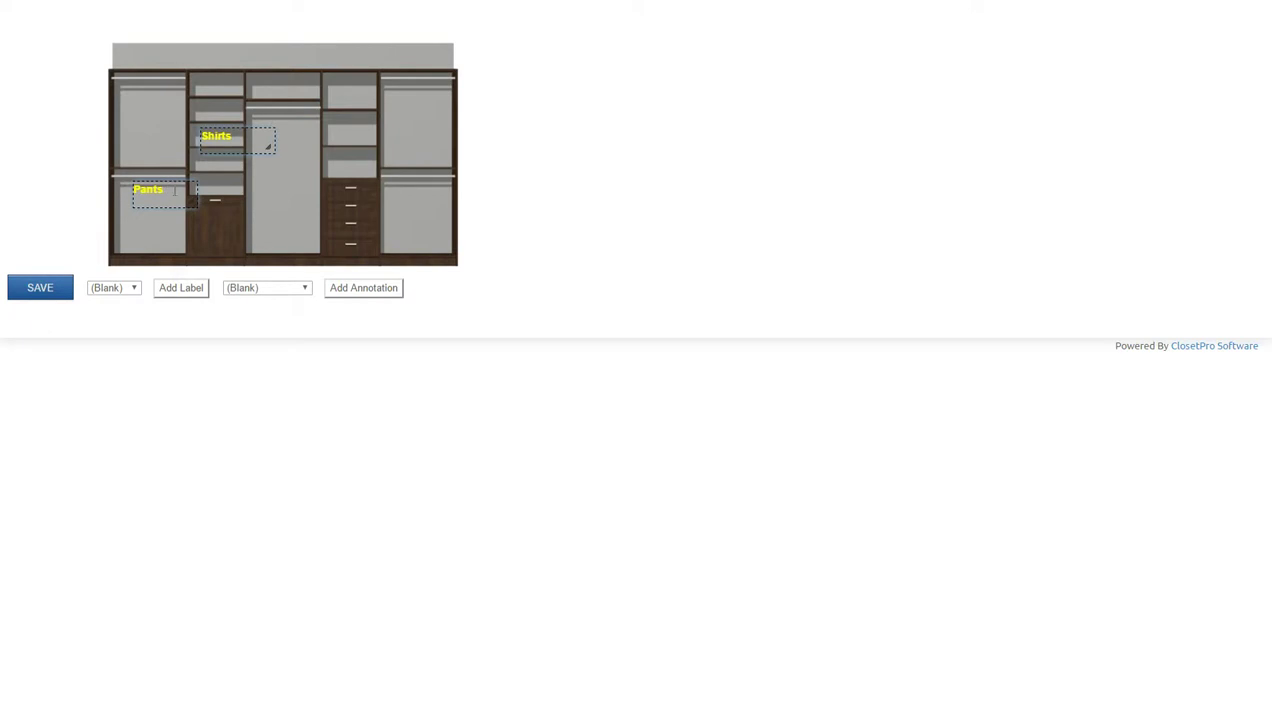
# Try blue text on the Pants label in section 1, then delete that label.
pyautogui.click(175, 190)
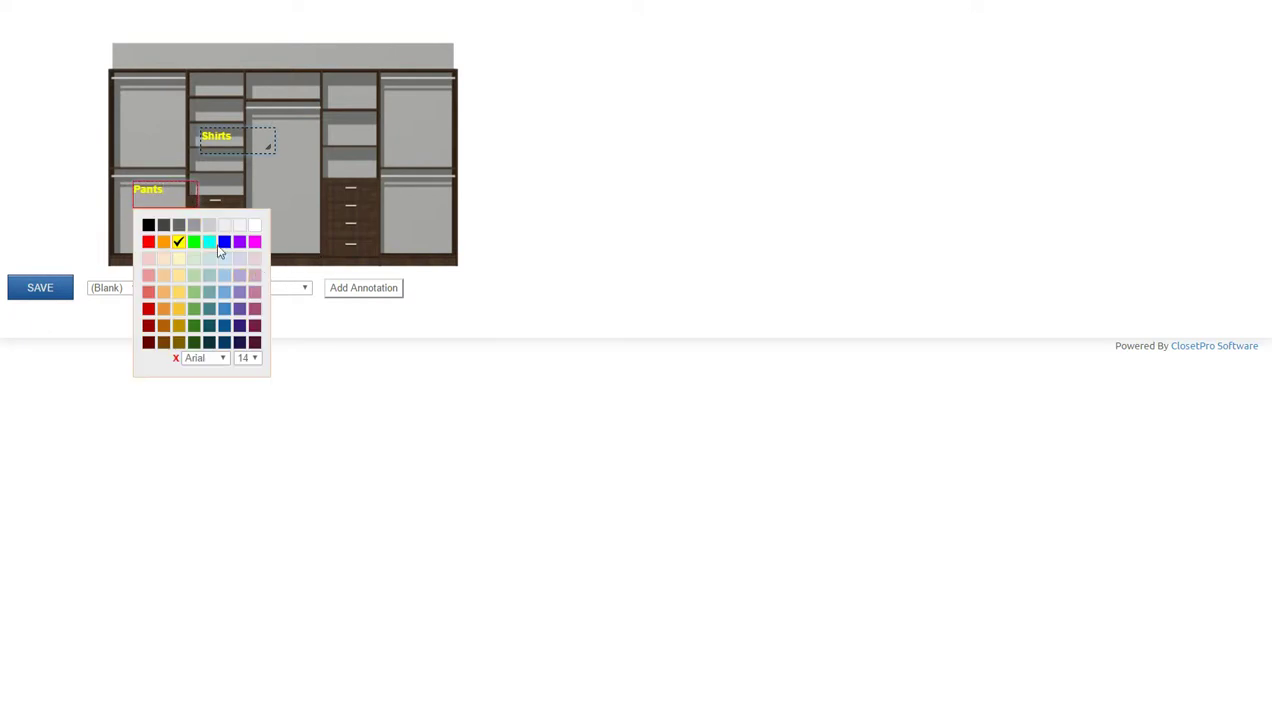
pyautogui.click(224, 242)
pyautogui.click(176, 360)
pyautogui.click(697, 68)
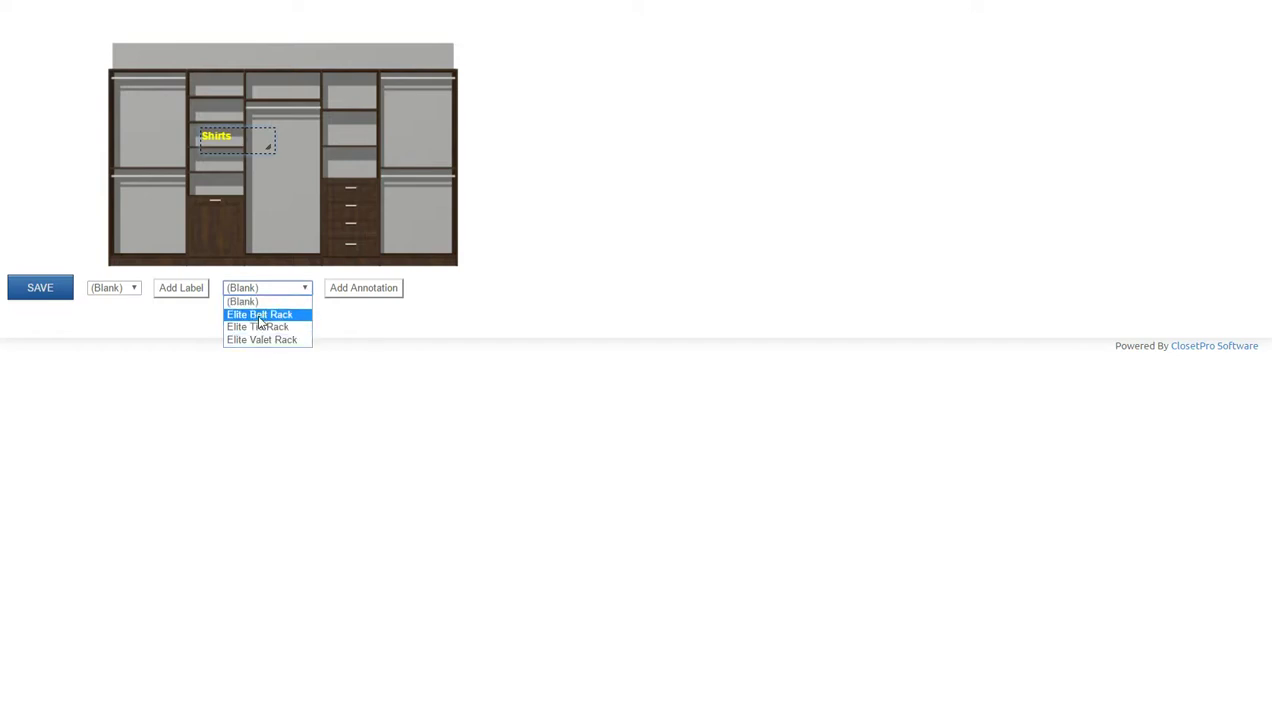
# Add the preset Elite Belt Rack annotation near the top of section 5 and save the notes.
pyautogui.click(259, 314)
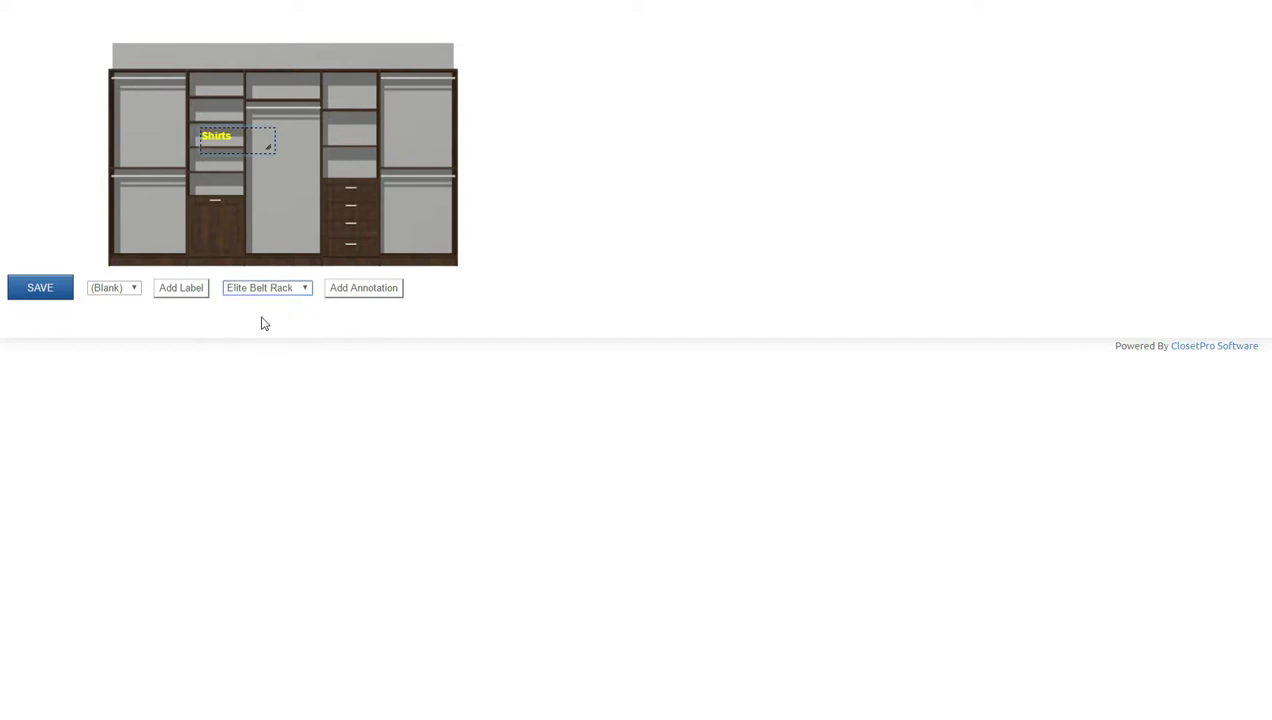
pyautogui.click(366, 290)
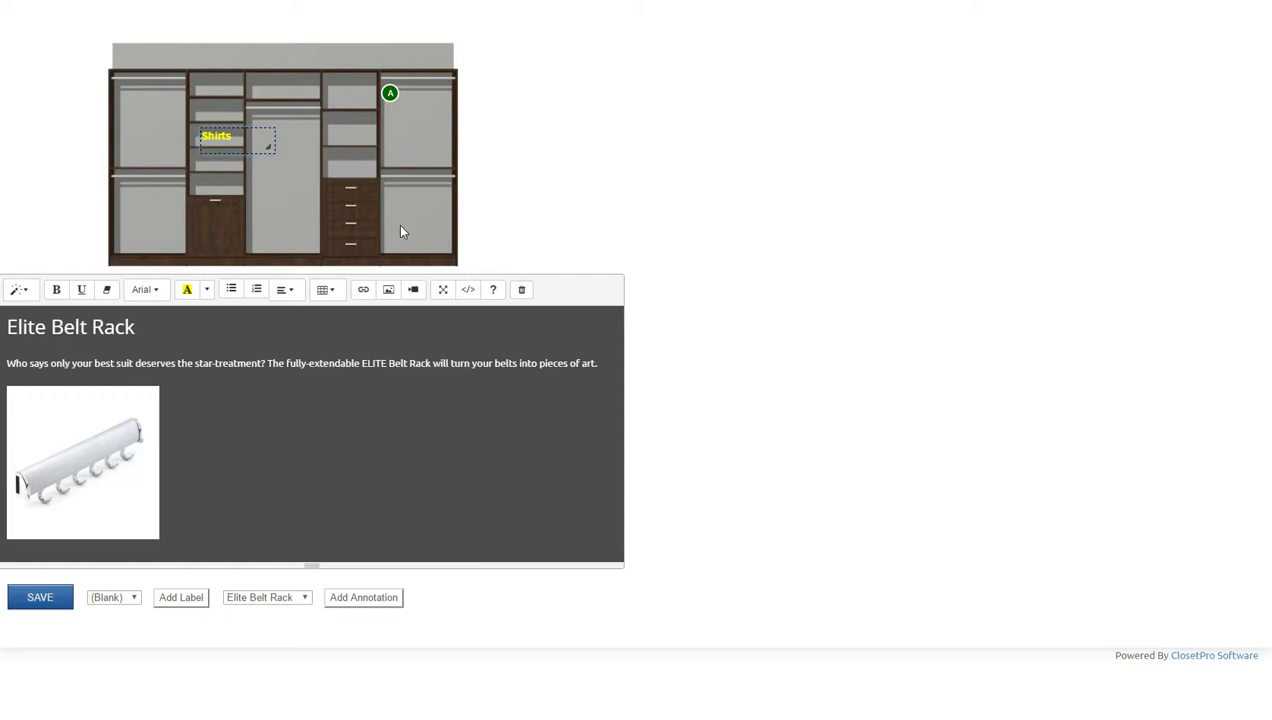
pyautogui.click(50, 594)
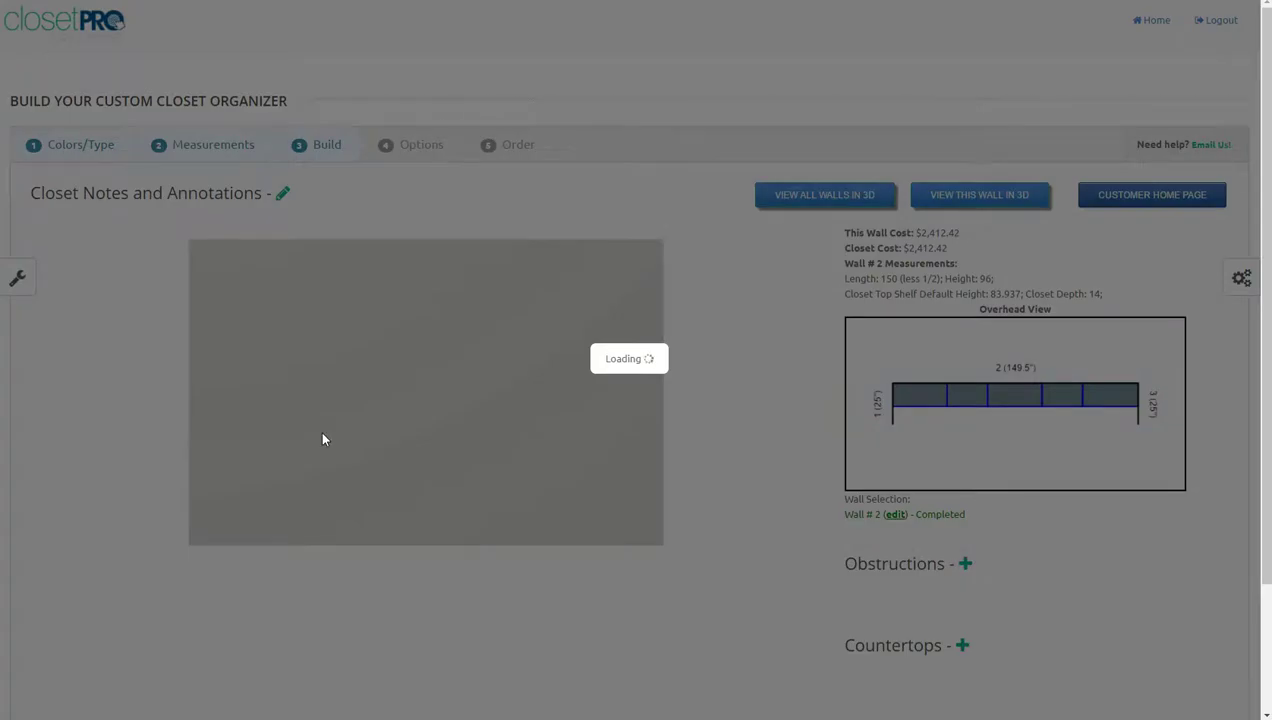
# Open Wall 2's printable page and view the details of annotation A in section 5.
pyautogui.scroll(-3, 338, 490)
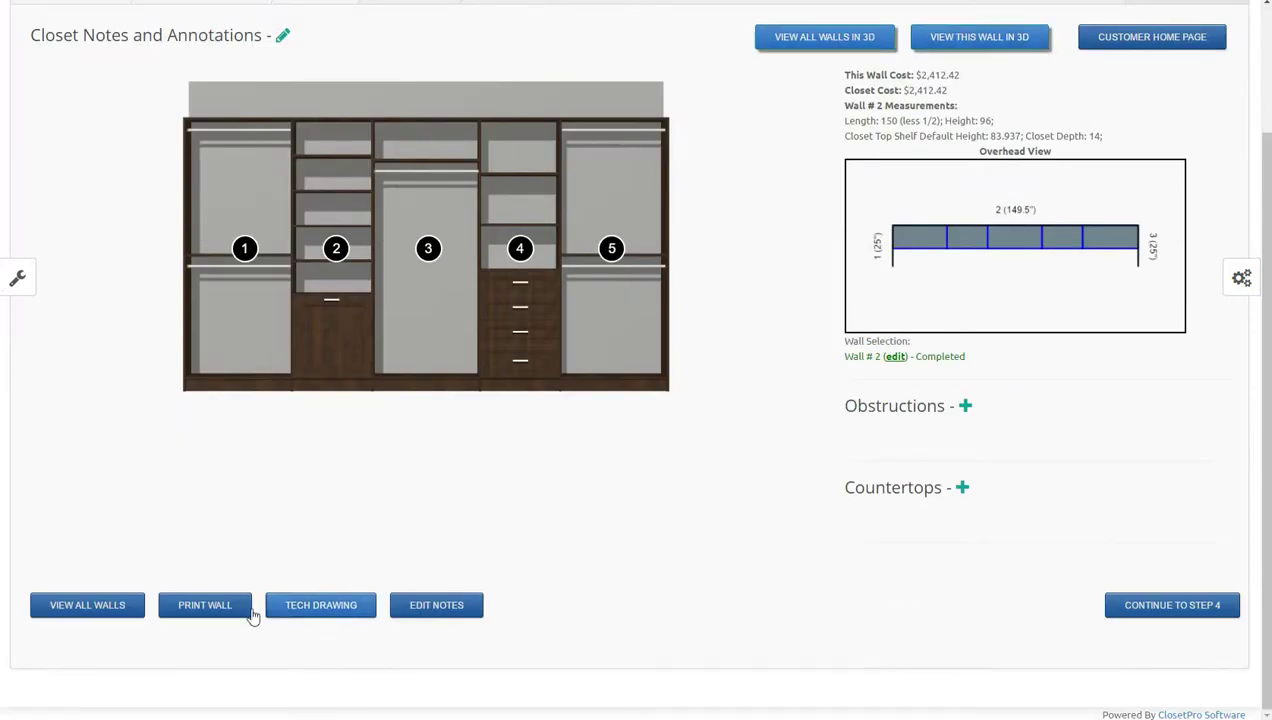
pyautogui.click(204, 605)
pyautogui.scroll(-3, 625, 363)
pyautogui.scroll(-1, 625, 395)
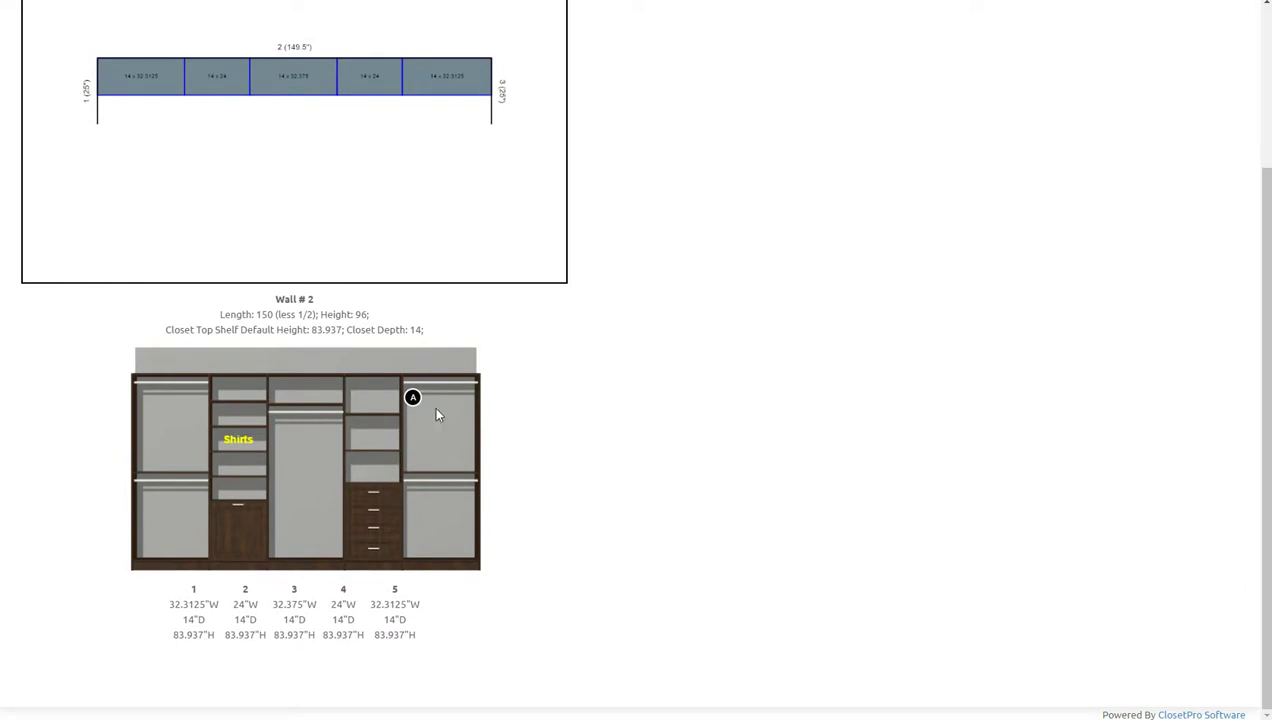
pyautogui.moveTo(412, 397)
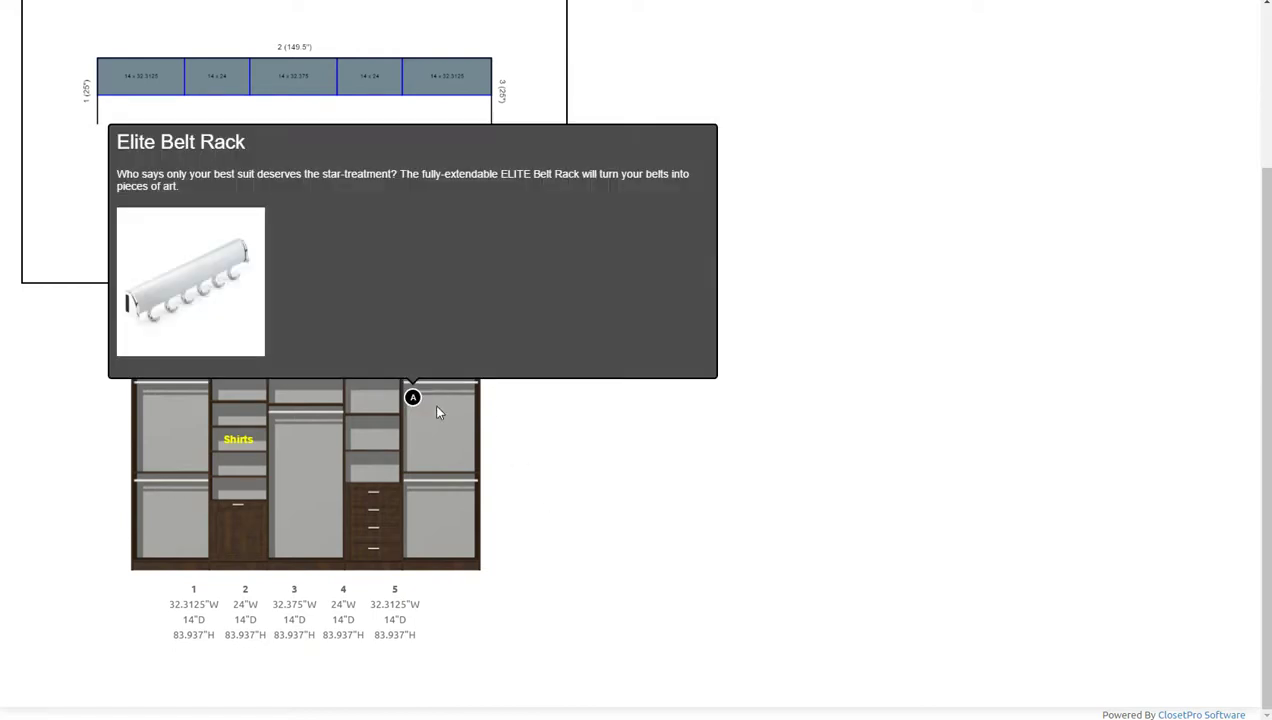
# Preview the wall page's printout, examine the drawing and the annotation message table, then cancel printing.
pyautogui.scroll(2, 596, 520)
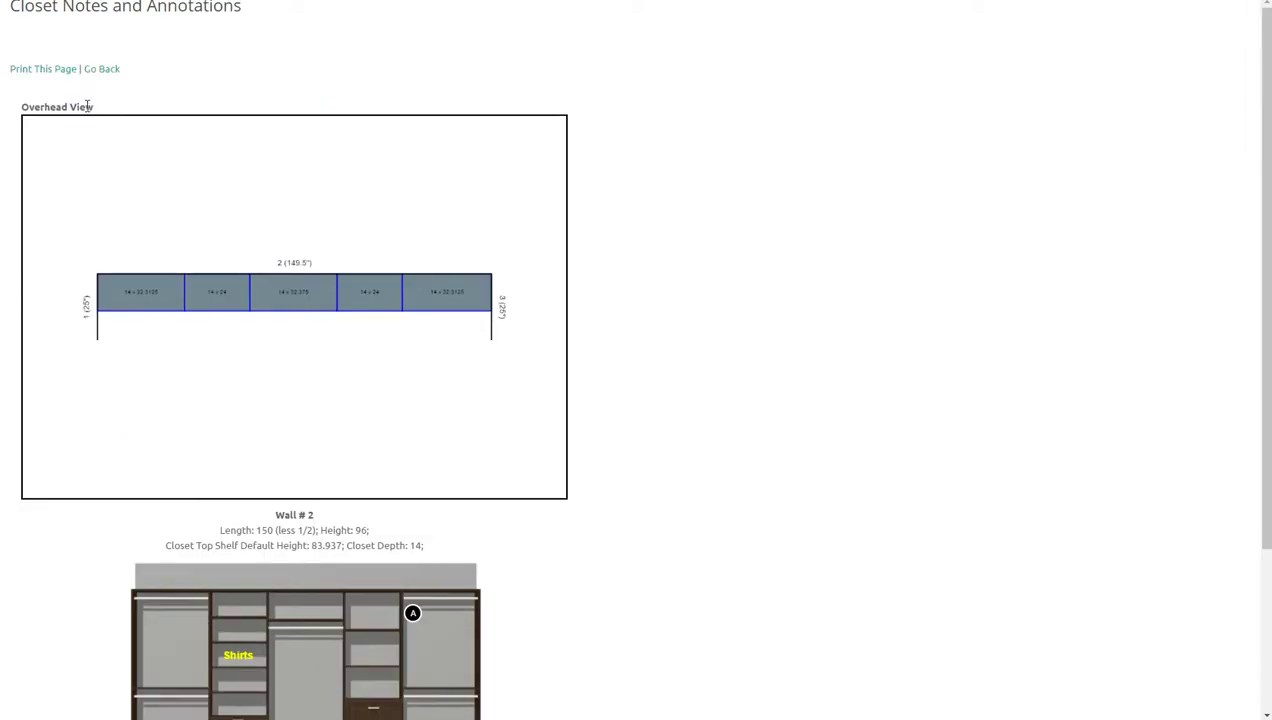
pyautogui.click(36, 70)
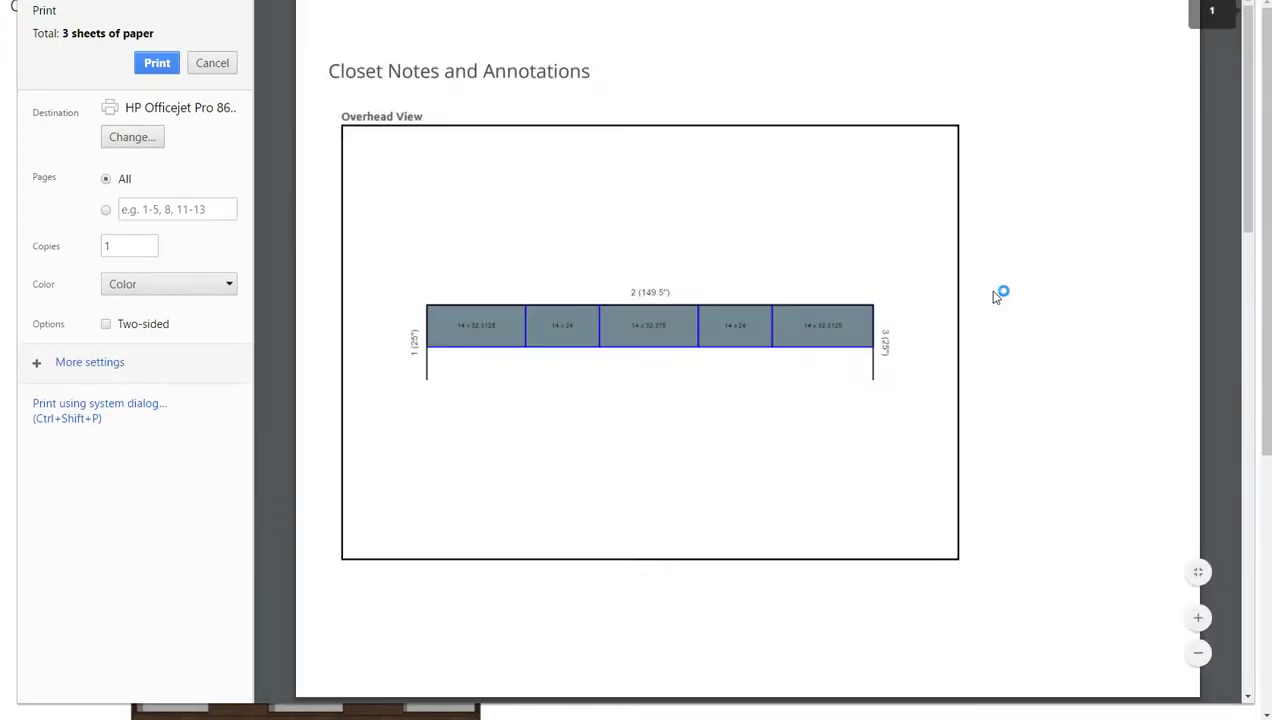
pyautogui.scroll(-7, 1090, 278)
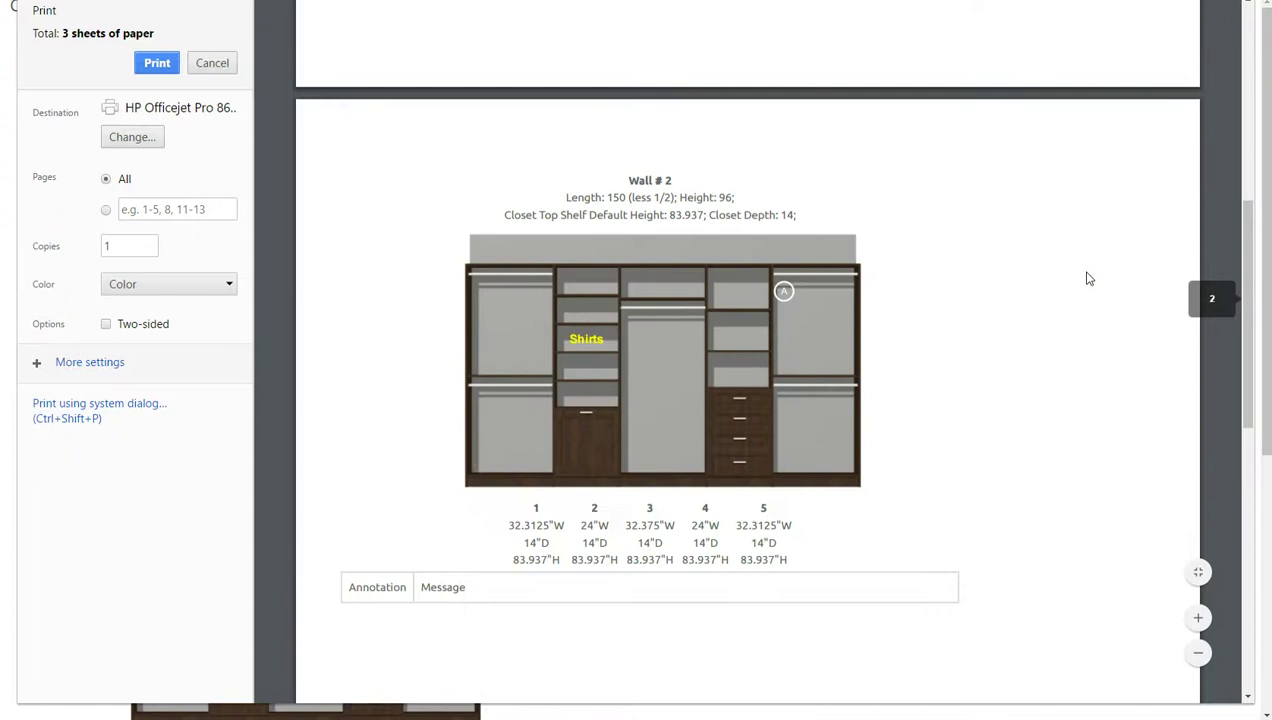
pyautogui.scroll(-1, 994, 288)
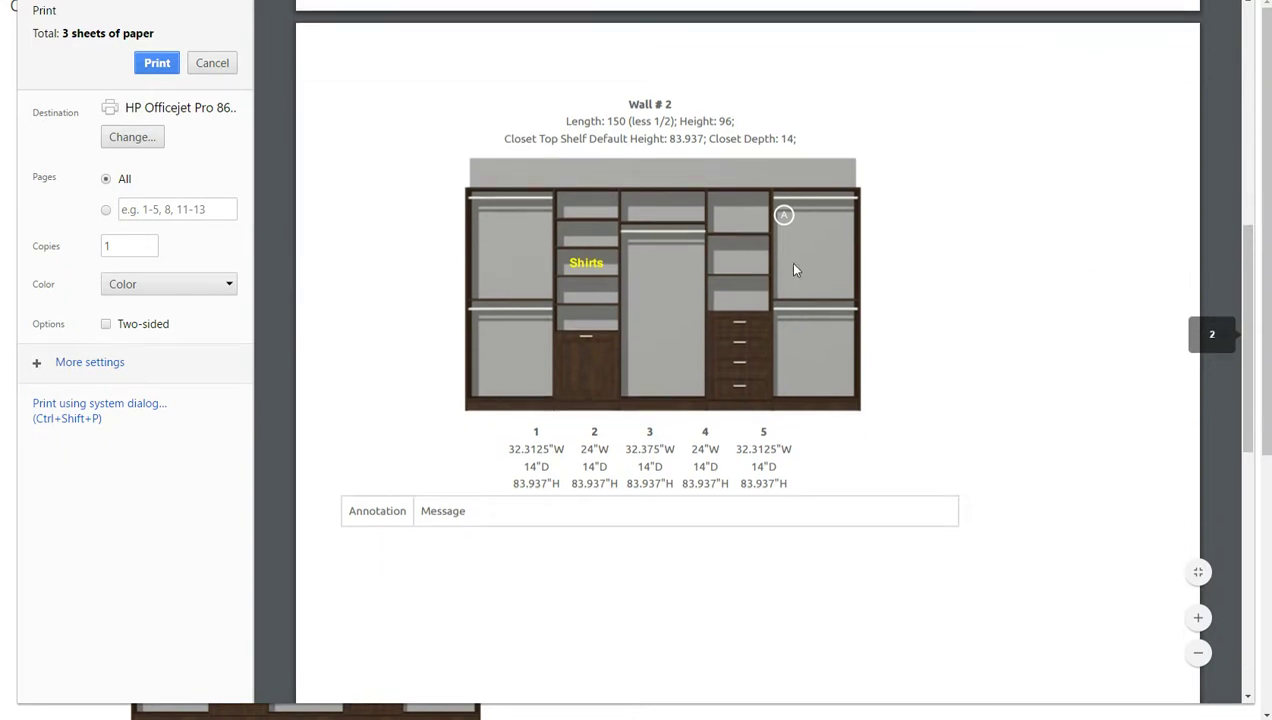
pyautogui.scroll(-5, 903, 267)
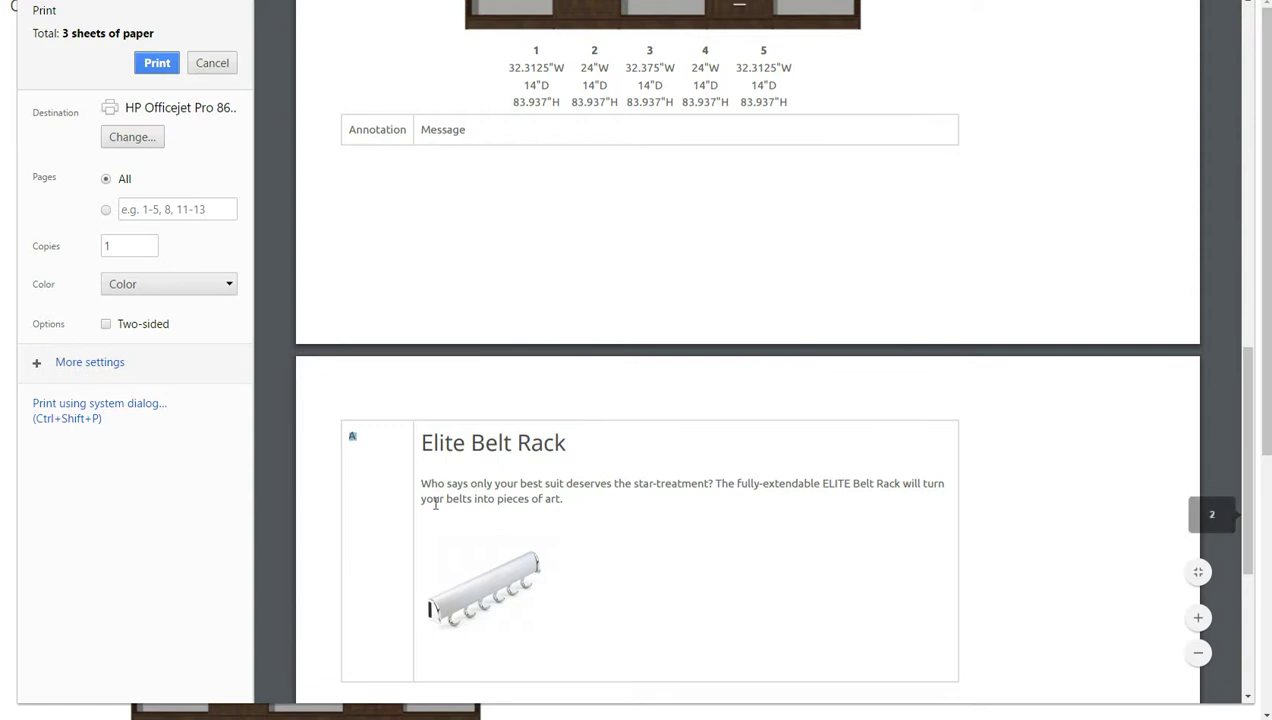
pyautogui.moveTo(422, 444); pyautogui.dragTo(570, 444)
pyautogui.scroll(-3, 650, 530)
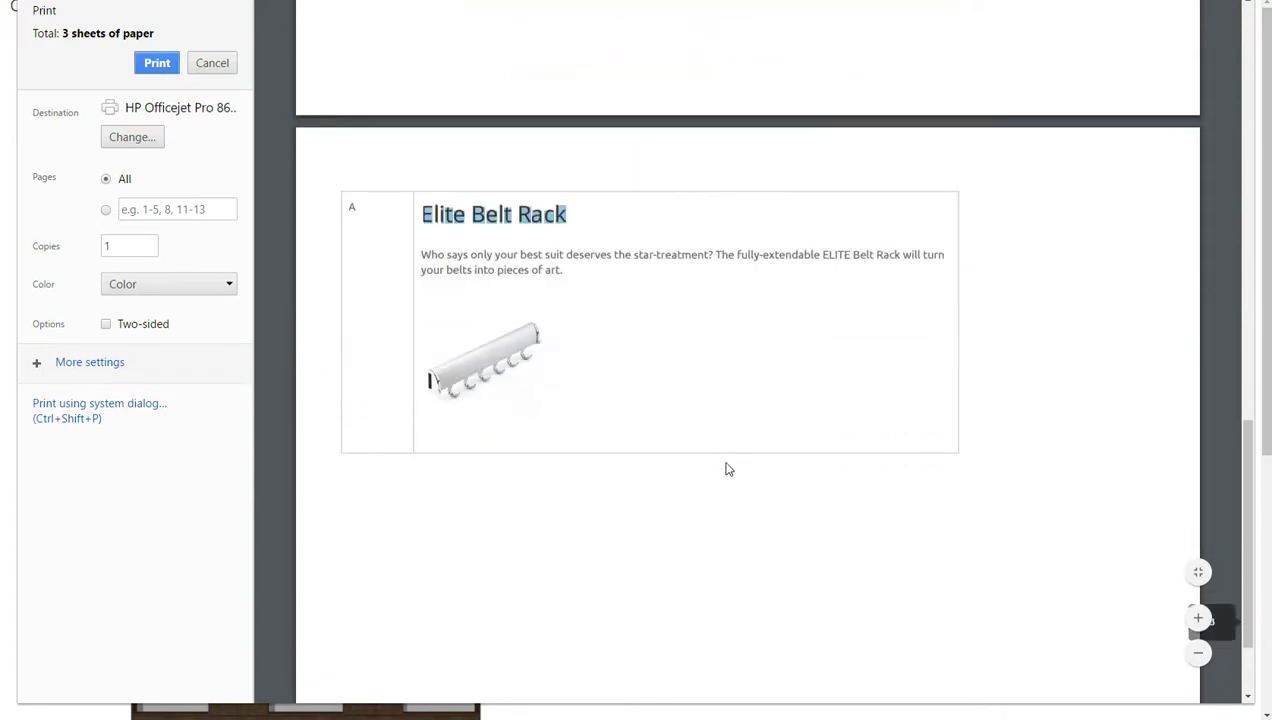
pyautogui.scroll(-2, 742, 536)
pyautogui.scroll(12, 741, 535)
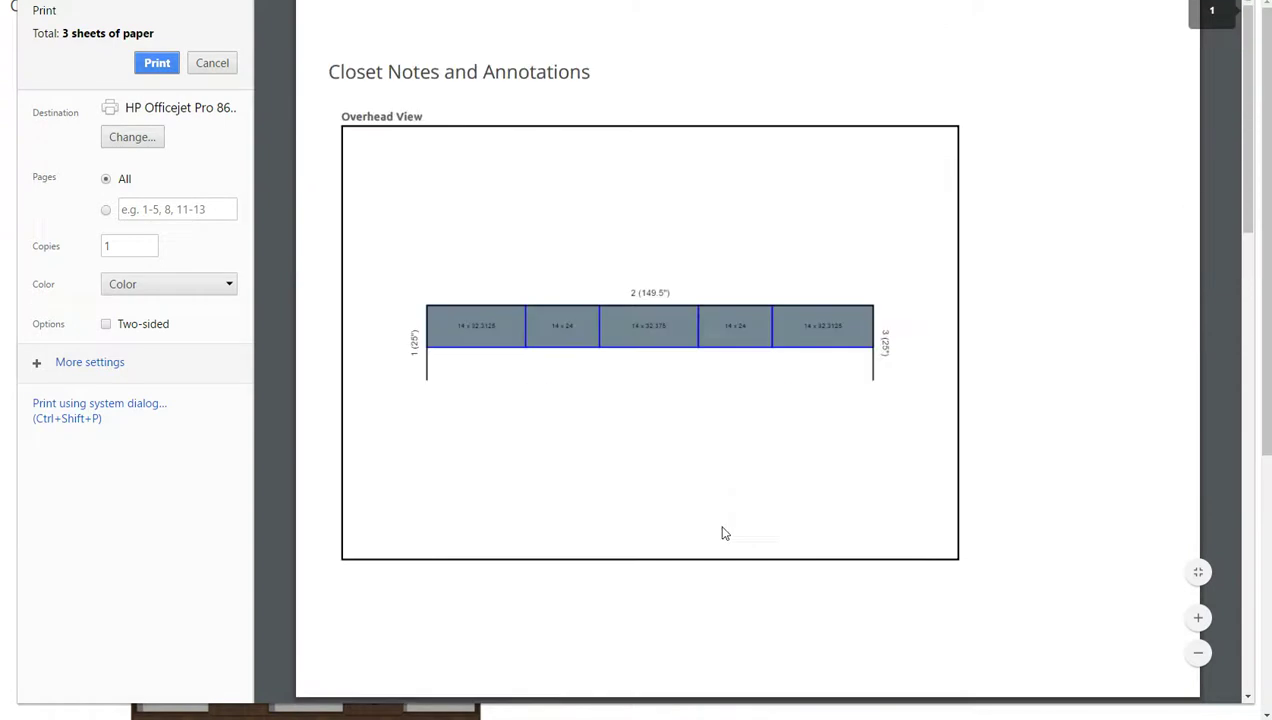
pyautogui.click(213, 64)
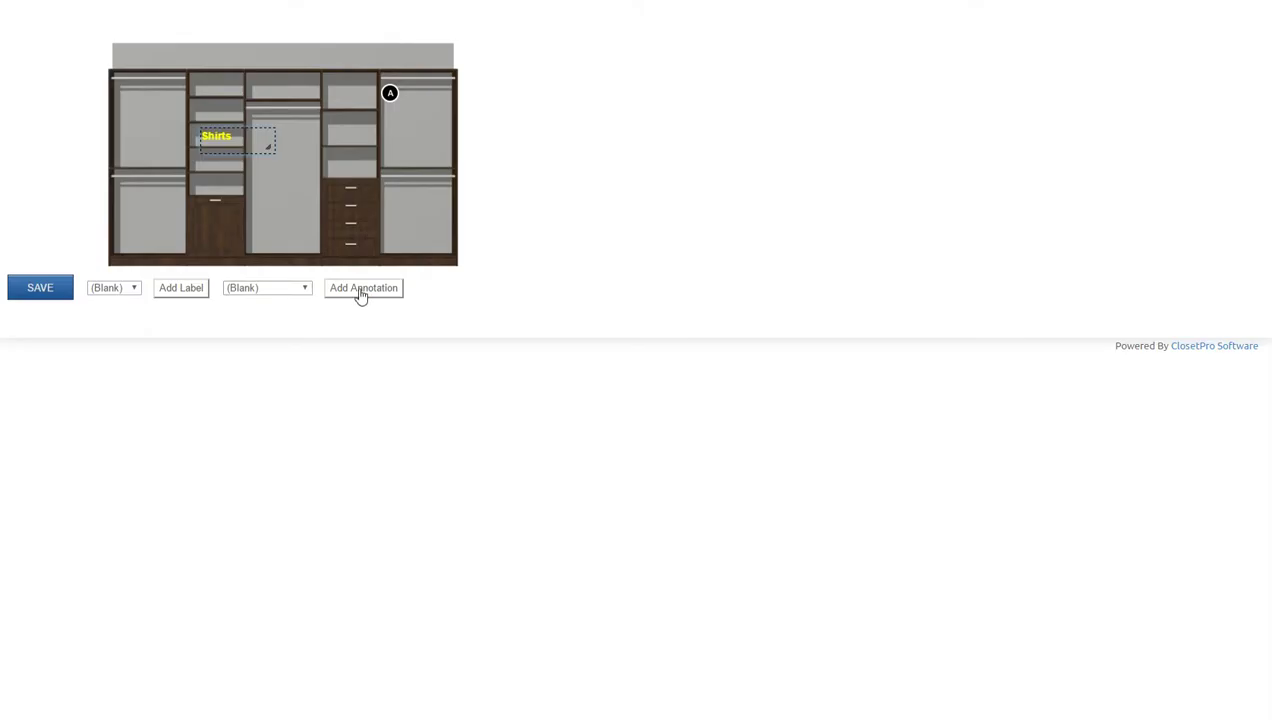
# Add a custom annotation on section 2's hamper door reading "Tilt Out Hamper", with a hamper picture inserted from file.
pyautogui.click(362, 289)
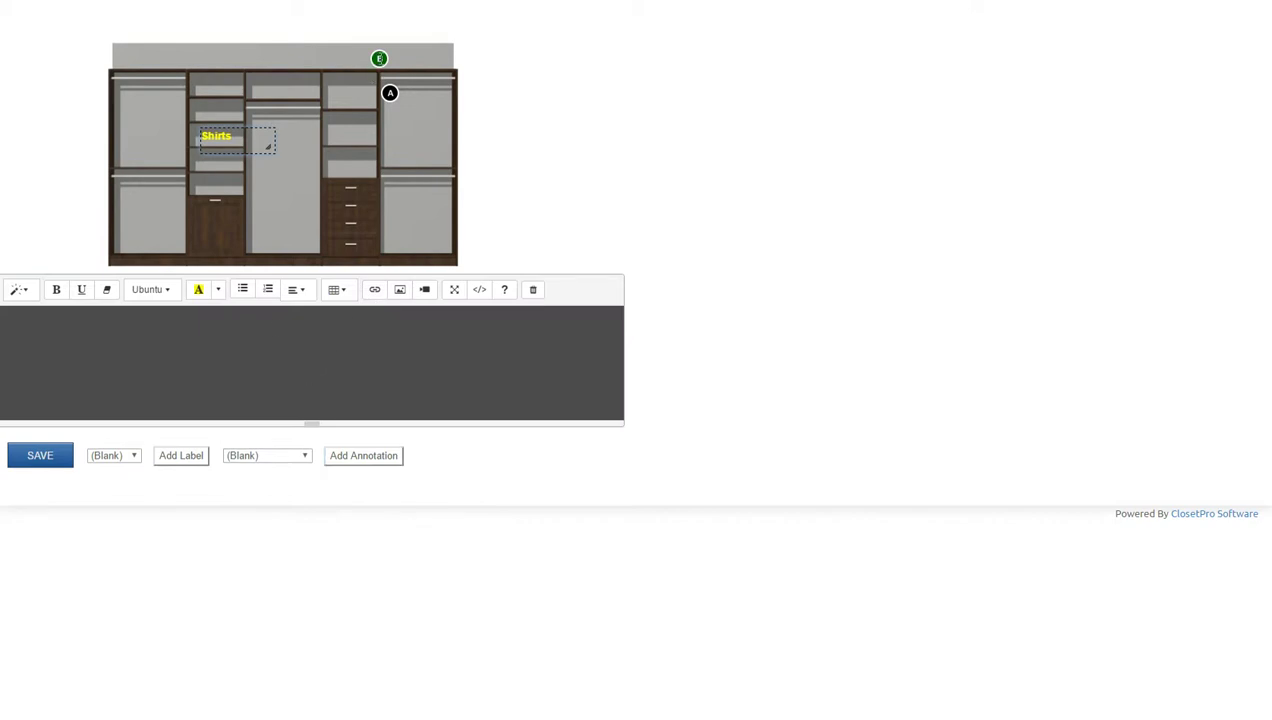
pyautogui.moveTo(379, 58)
pyautogui.mouseDown()
pyautogui.moveTo(287, 182)
pyautogui.moveTo(195, 209)
pyautogui.mouseUp()
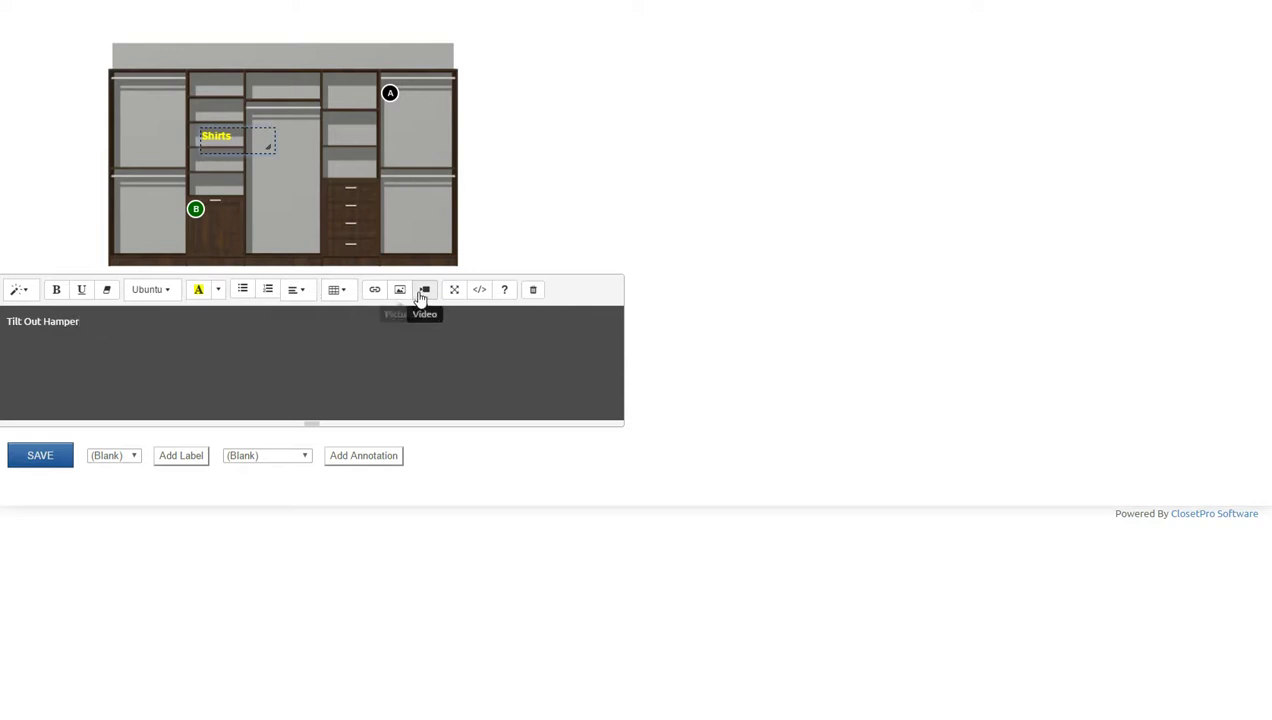
pyautogui.click(400, 290)
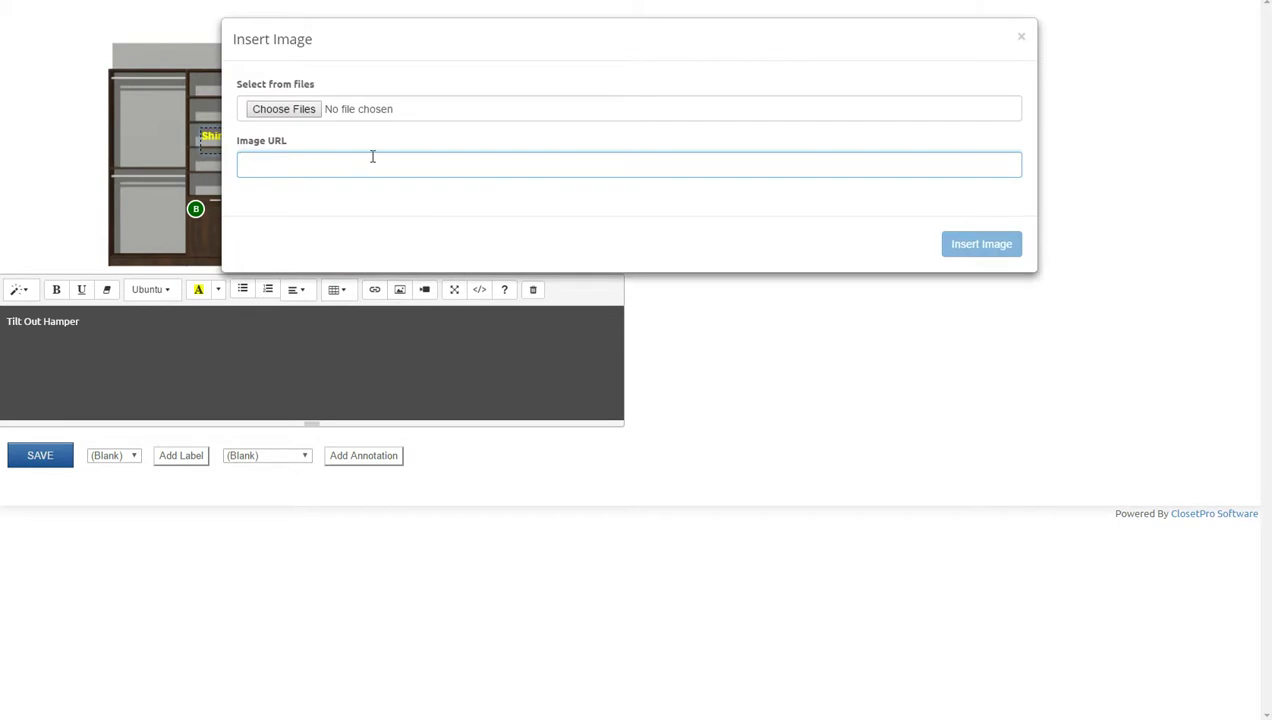
pyautogui.click(290, 109)
pyautogui.scroll(-5, 517, 158)
pyautogui.click(575, 135)
pyautogui.doubleClick(575, 135)
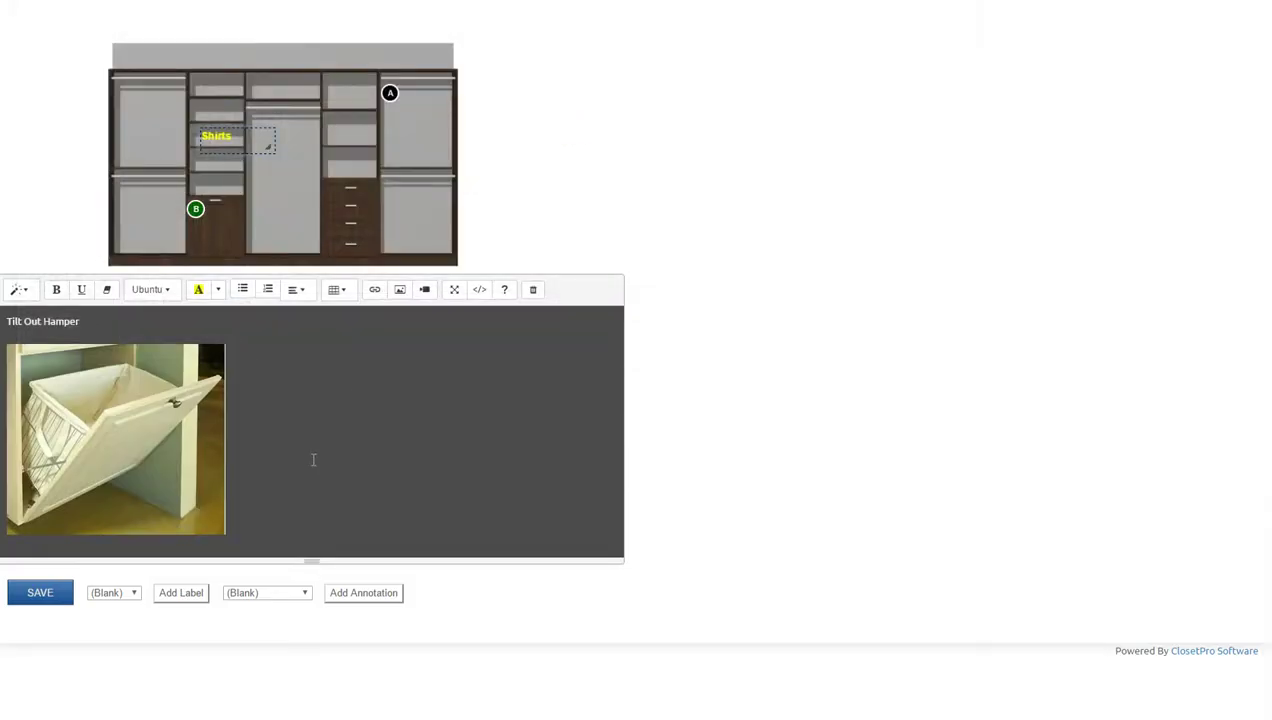
pyautogui.click(362, 594)
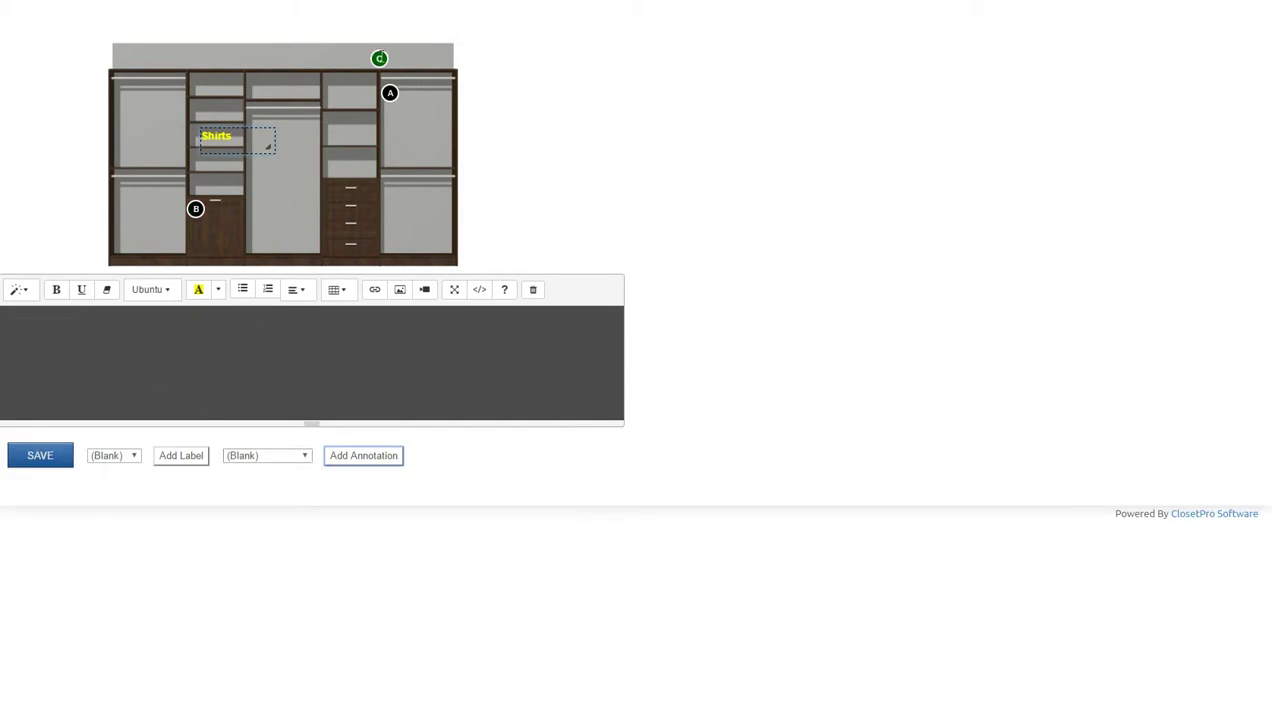
pyautogui.moveTo(379, 58)
pyautogui.mouseDown()
pyautogui.moveTo(329, 179)
pyautogui.moveTo(329, 247)
pyautogui.mouseUp()
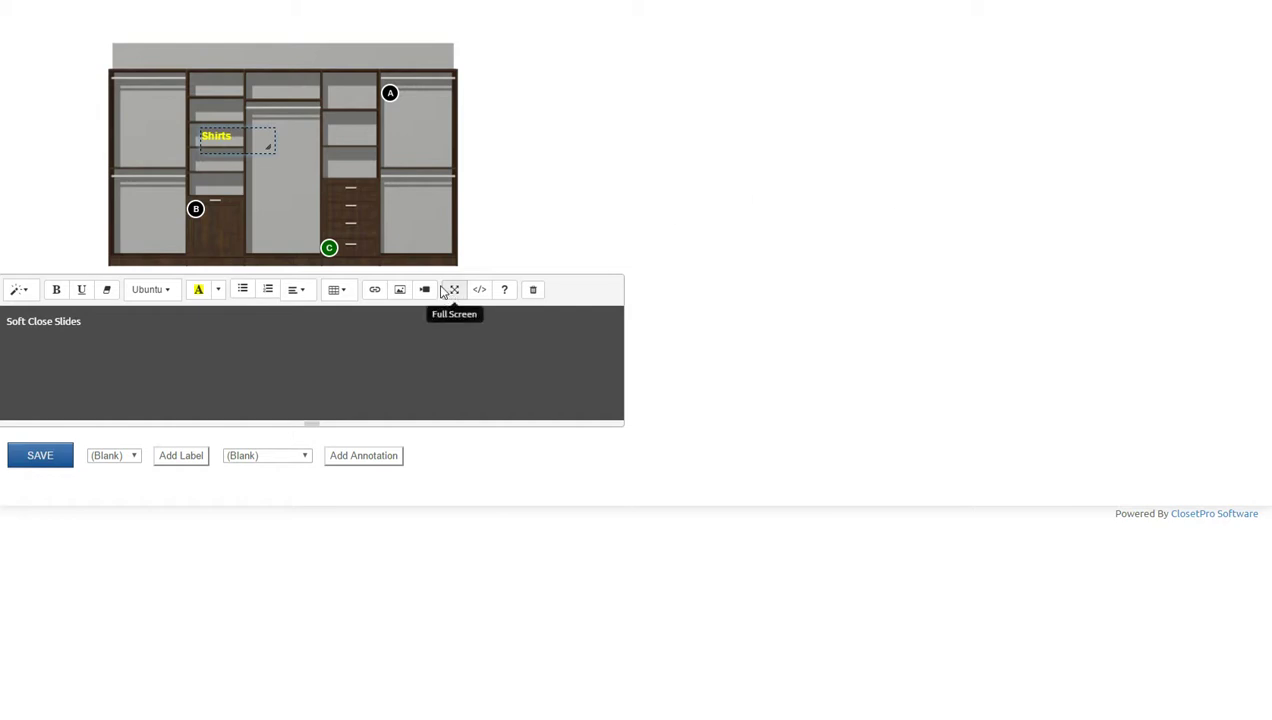
pyautogui.click(424, 290)
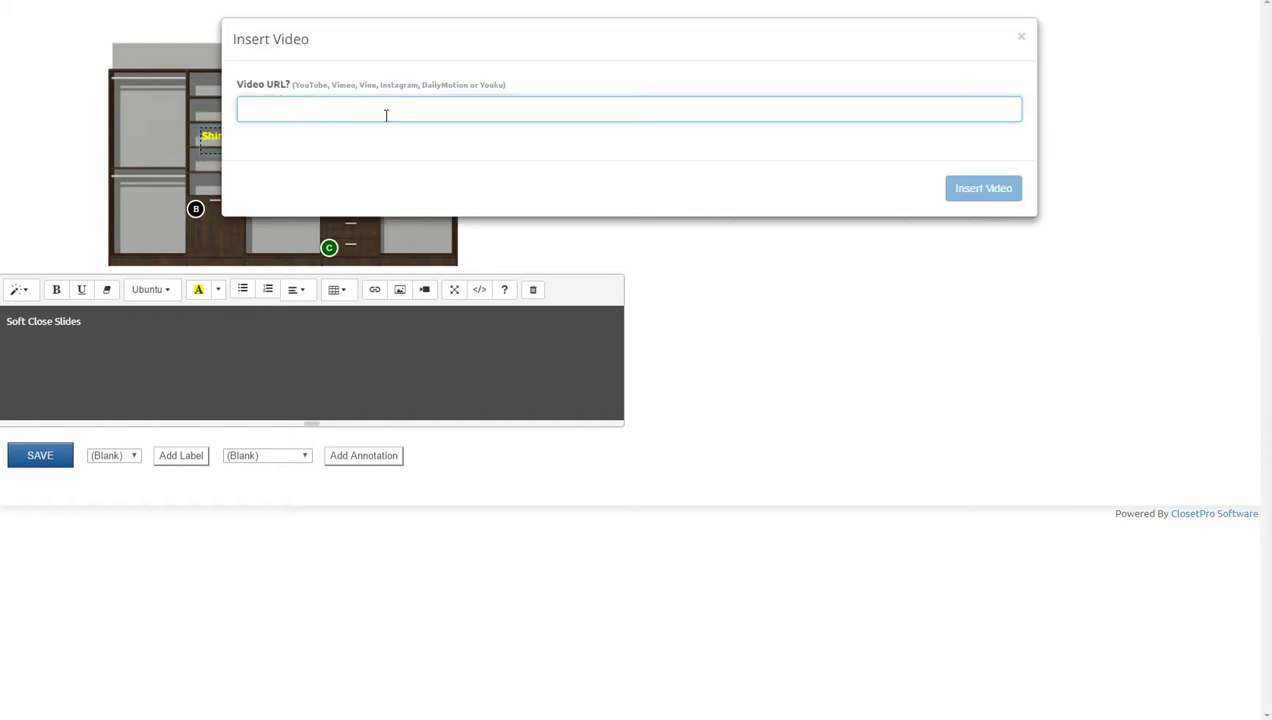
pyautogui.write('https://www.youtube.com/watch?v=ui49wsAorCU')
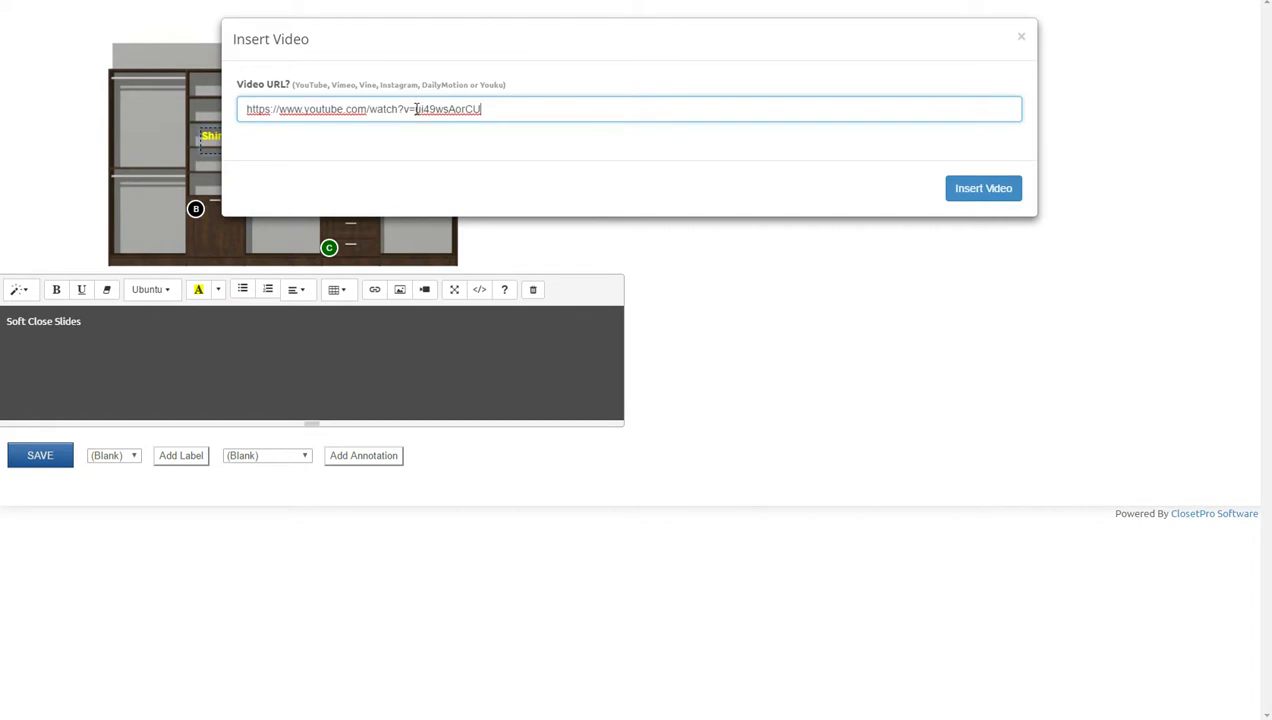
pyautogui.click(970, 193)
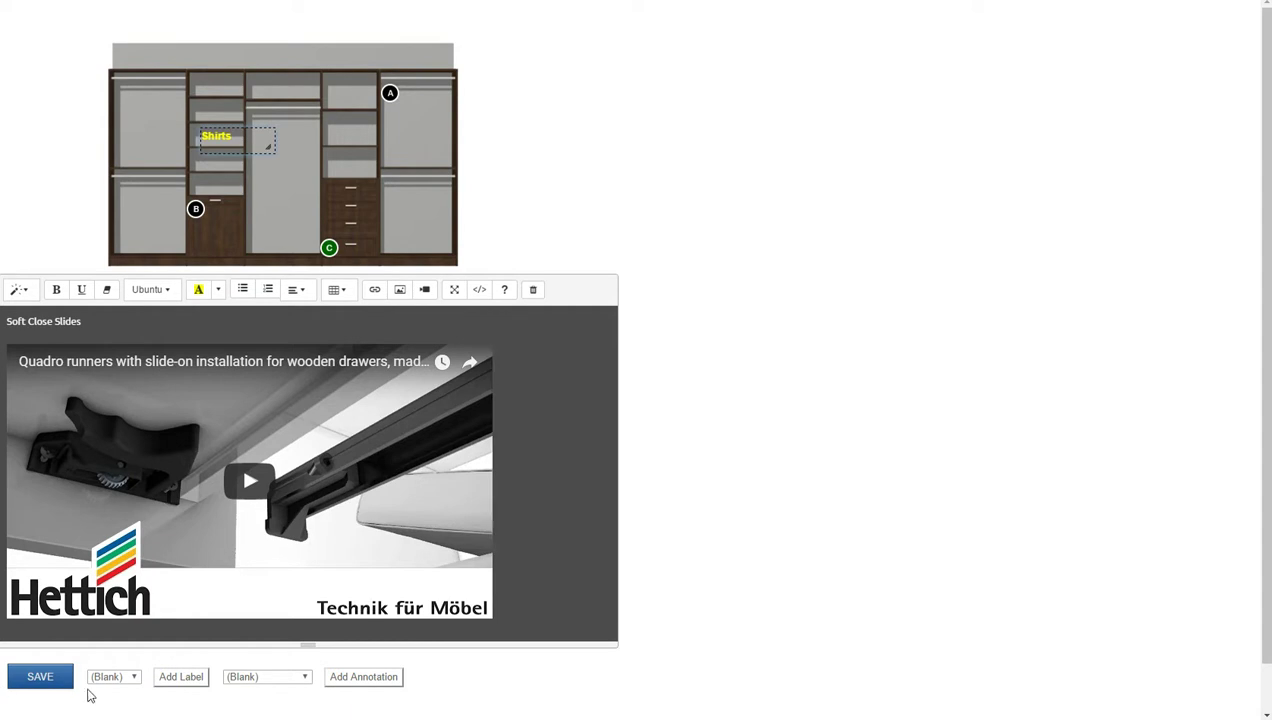
pyautogui.click(48, 682)
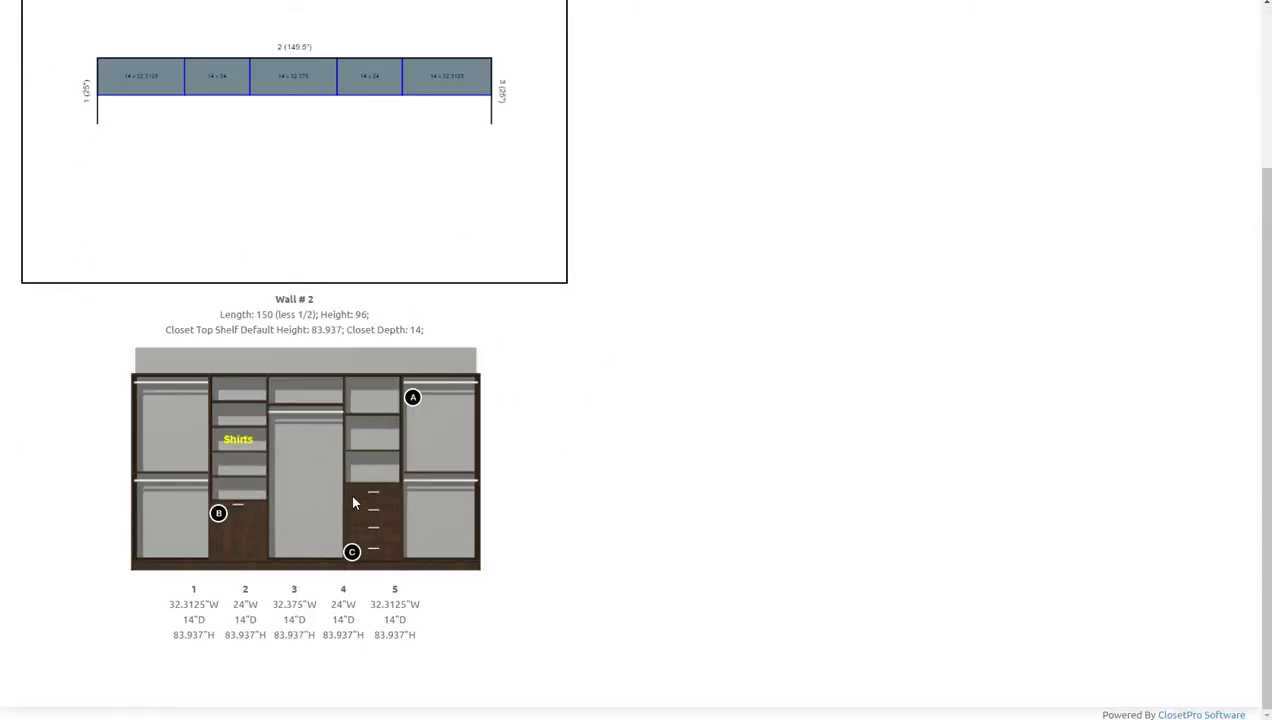
# Review annotations A, B and C on the printable wall page, skim through the soft-close slides video, and leave the page.
pyautogui.moveTo(412, 397)
pyautogui.moveTo(218, 513)
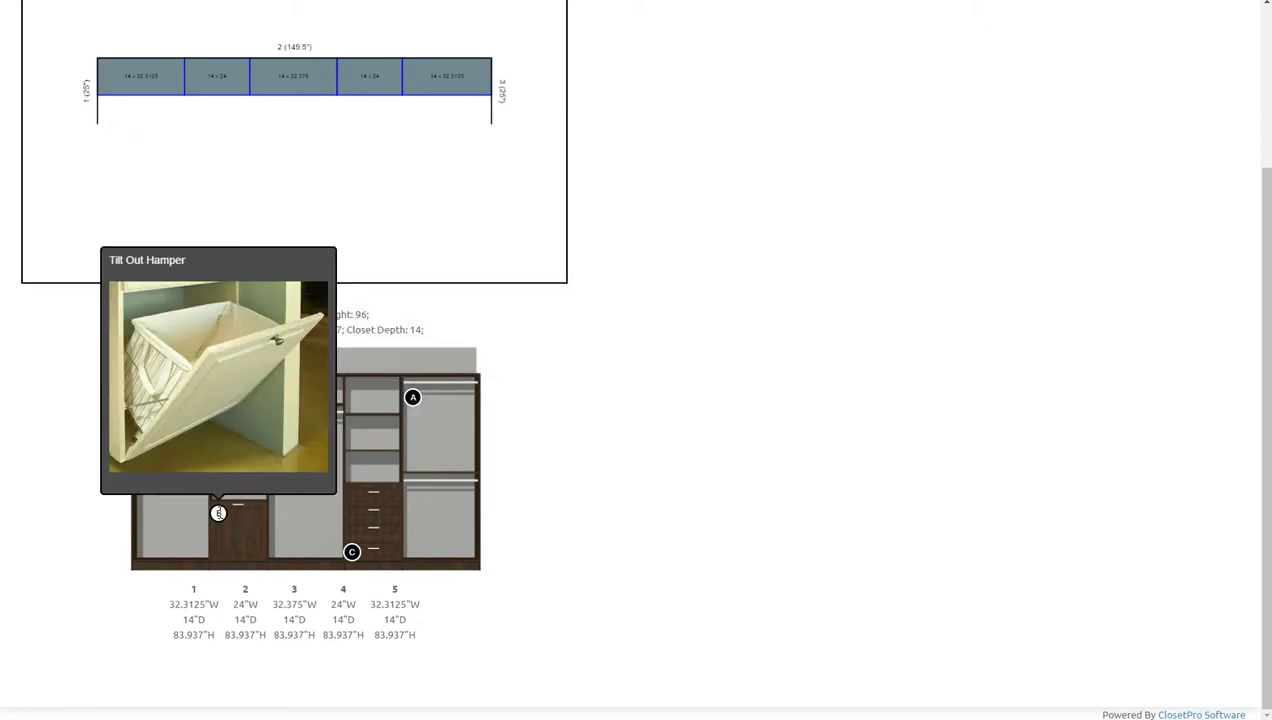
pyautogui.moveTo(352, 552)
pyautogui.click(351, 373)
pyautogui.moveTo(168, 505)
pyautogui.moveTo(215, 502); pyautogui.dragTo(193, 506)
pyautogui.click(193, 485)
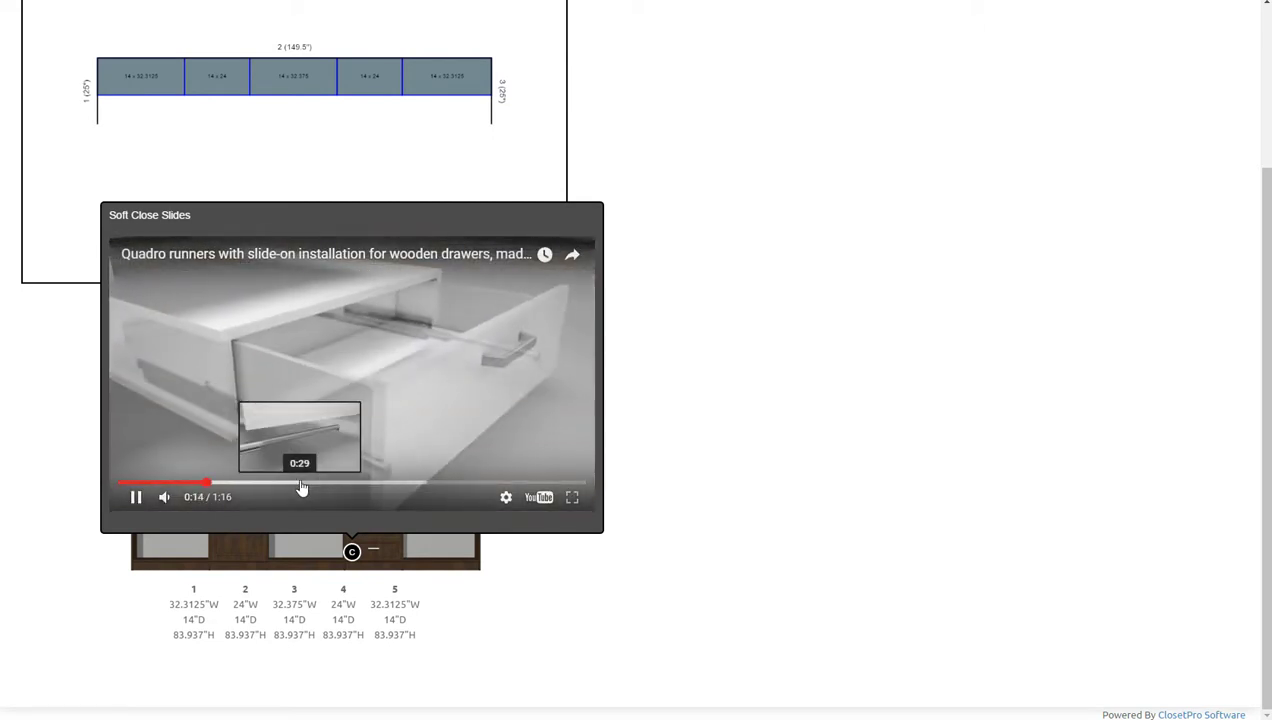
pyautogui.click(307, 485)
pyautogui.click(391, 486)
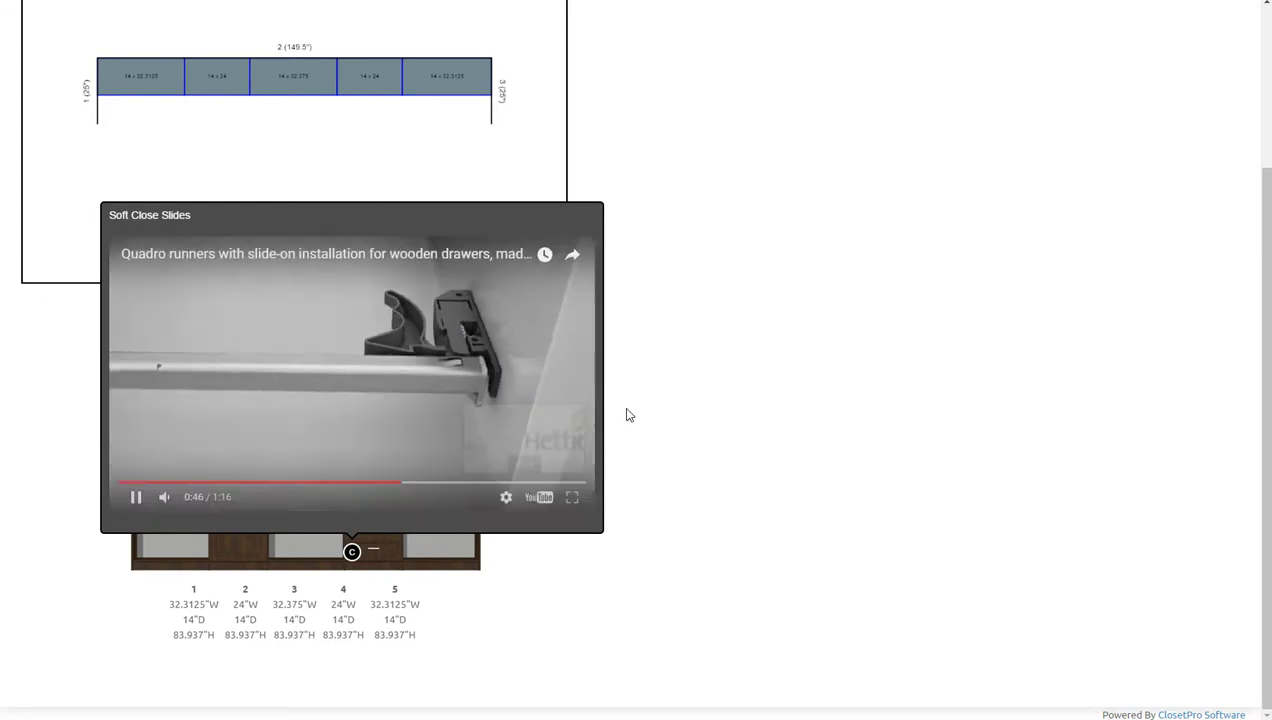
pyautogui.click(622, 327)
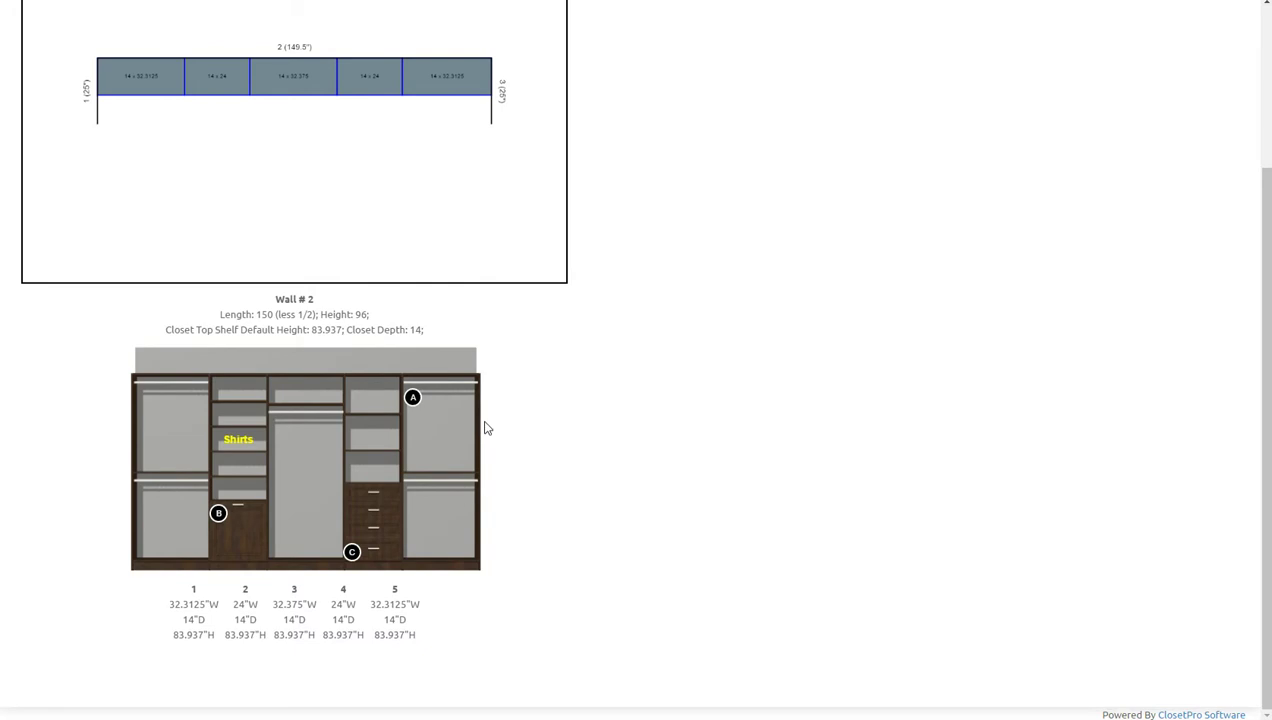
pyautogui.scroll(3, 548, 456)
pyautogui.click(100, 70)
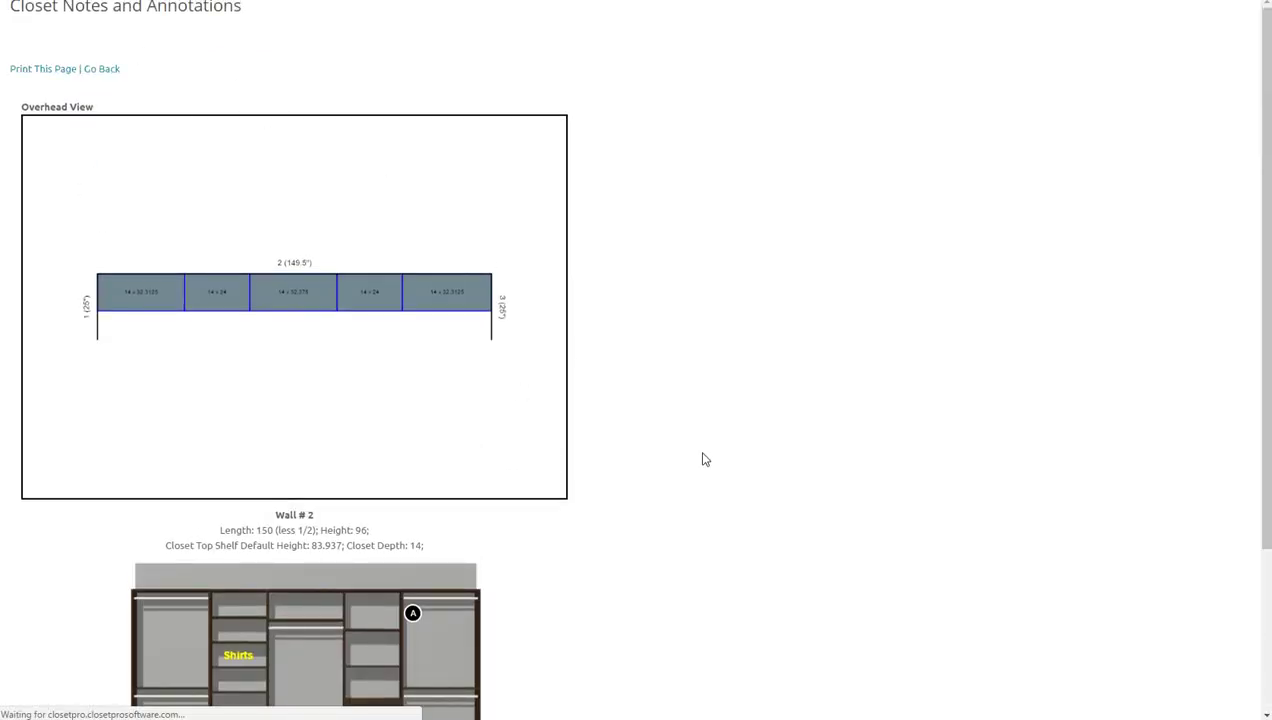